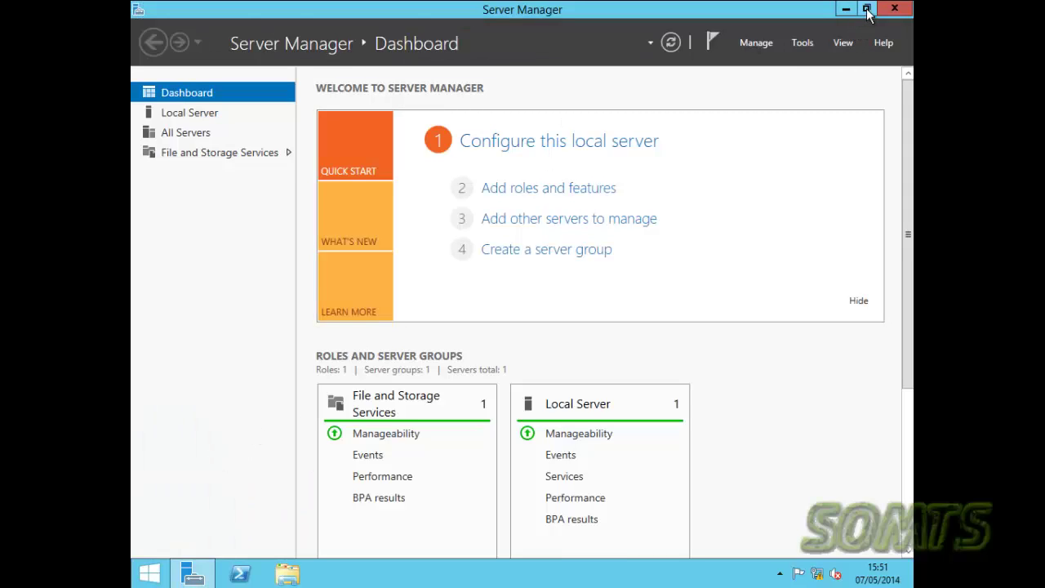
Close the server dashboard and open the Internet Protocol Version 4 (TCP/IPv4) properties of the Ethernet0 adapter
{"action": "left_click", "coordinate": [894, 8]}
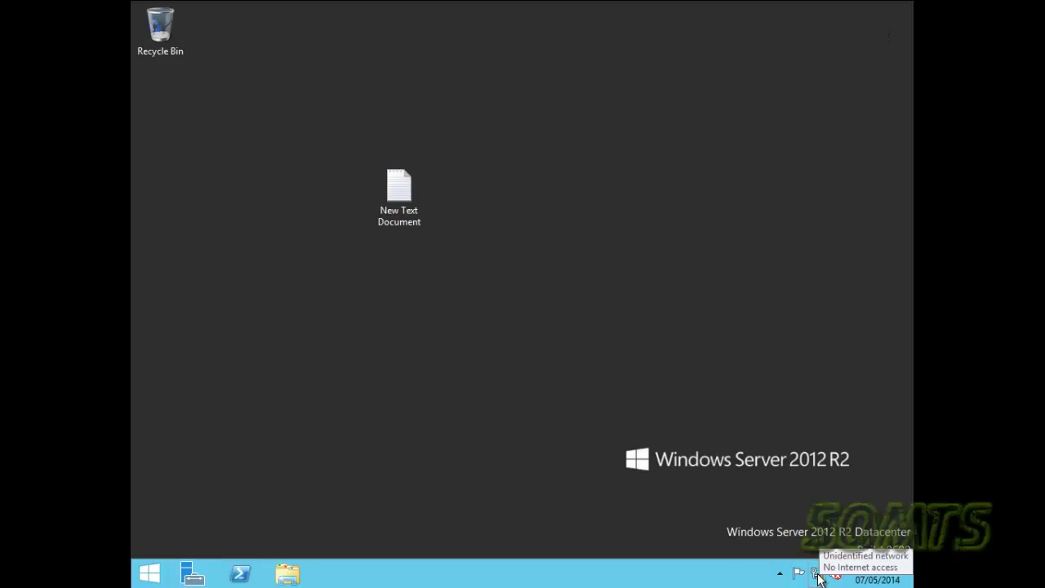
{"action": "right_click", "coordinate": [819, 577]}
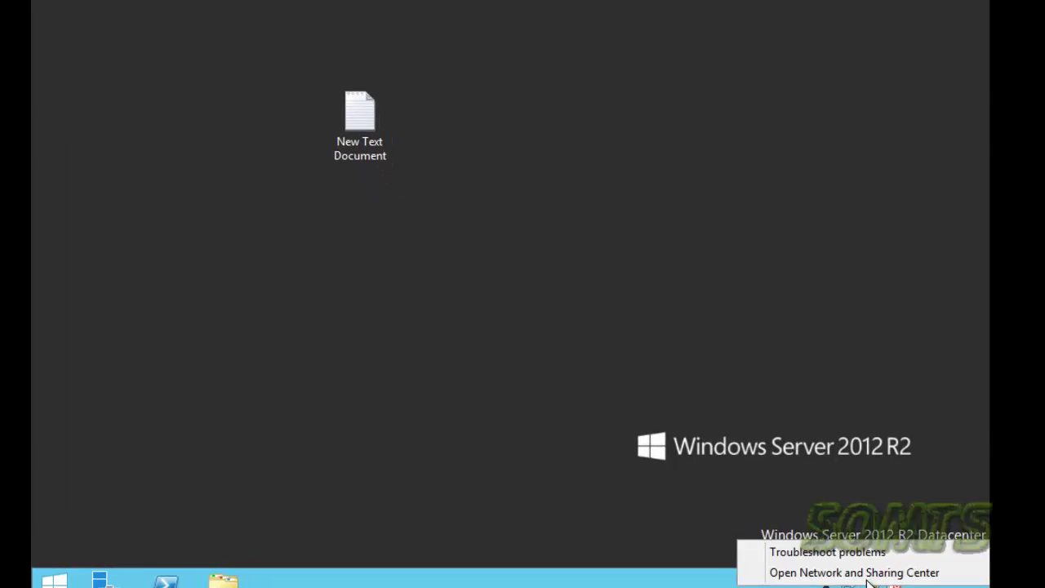
{"action": "left_click", "coordinate": [791, 561]}
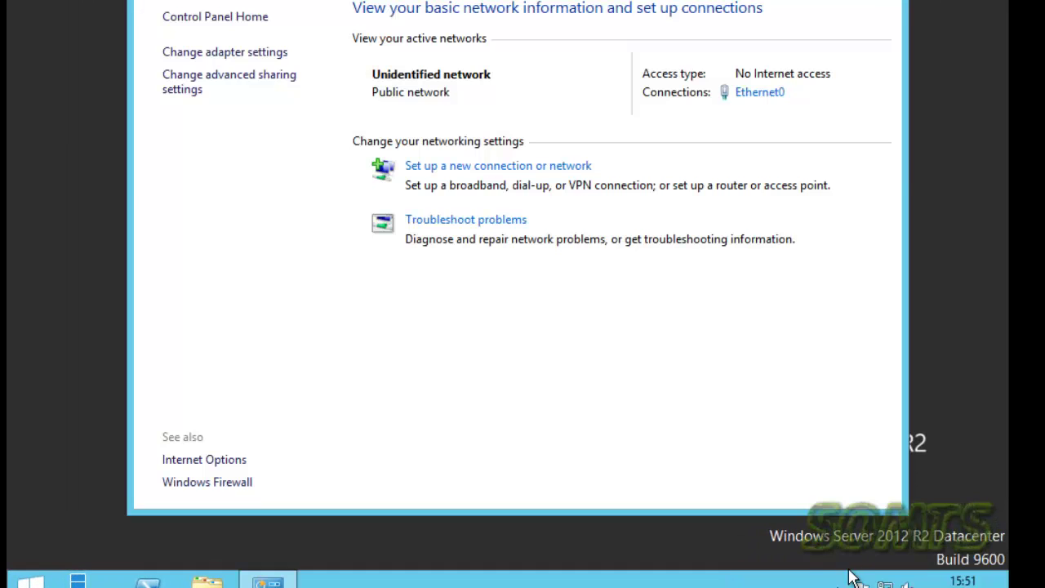
{"action": "left_click", "coordinate": [226, 53]}
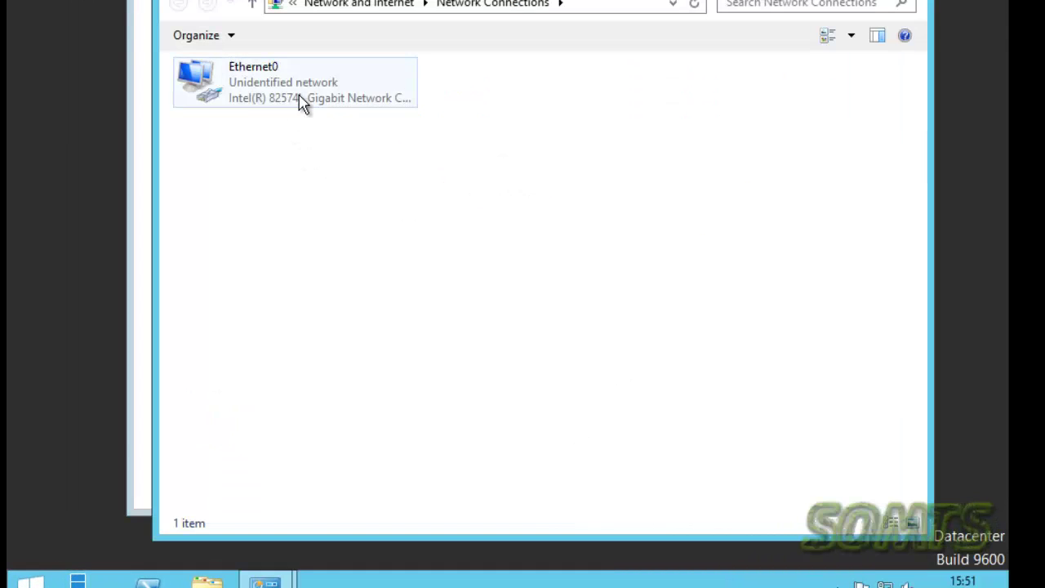
{"action": "right_click", "coordinate": [323, 80]}
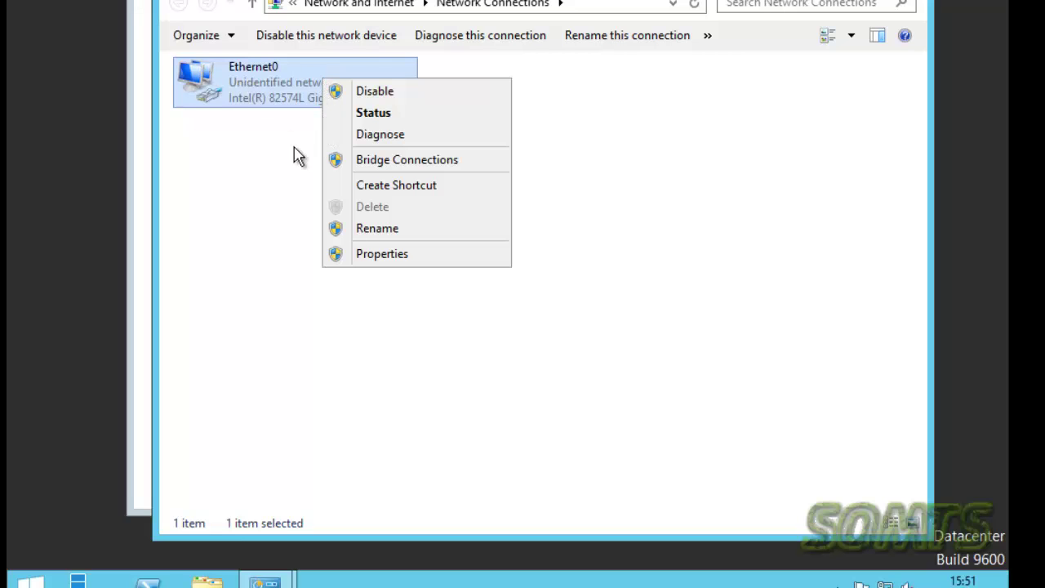
{"action": "left_click", "coordinate": [377, 255]}
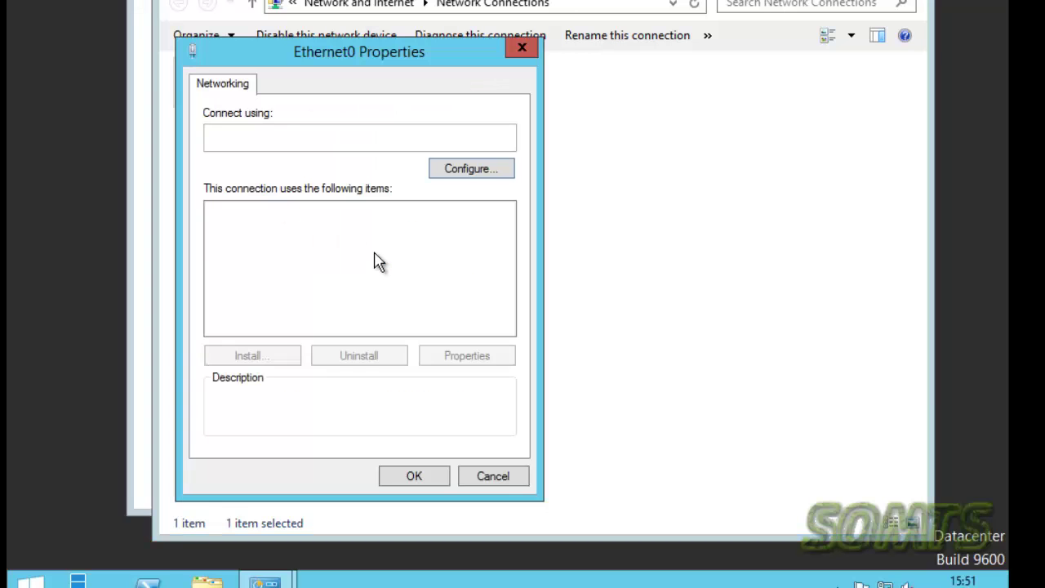
{"action": "left_click", "coordinate": [400, 328]}
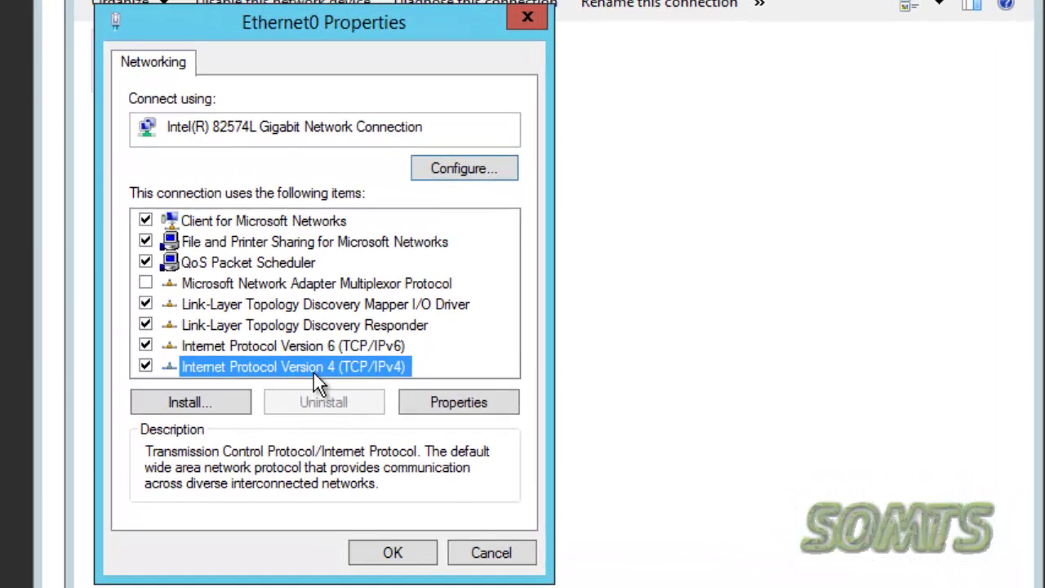
{"action": "left_click", "coordinate": [463, 419]}
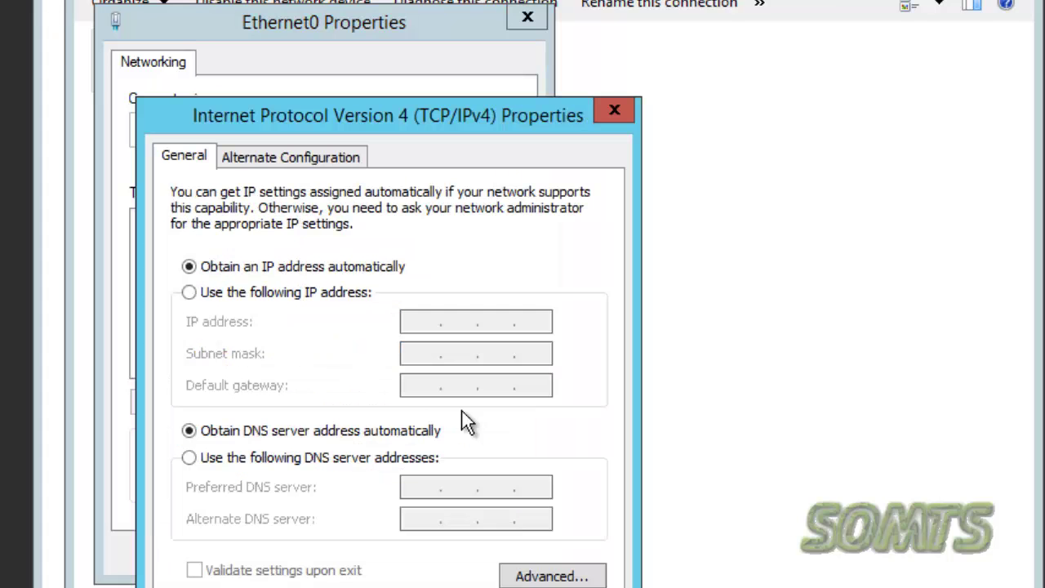
Assign the adapter a static IP address of 192.168.1.100 with subnet mask 255.255.255.0
{"action": "left_click", "coordinate": [190, 293]}
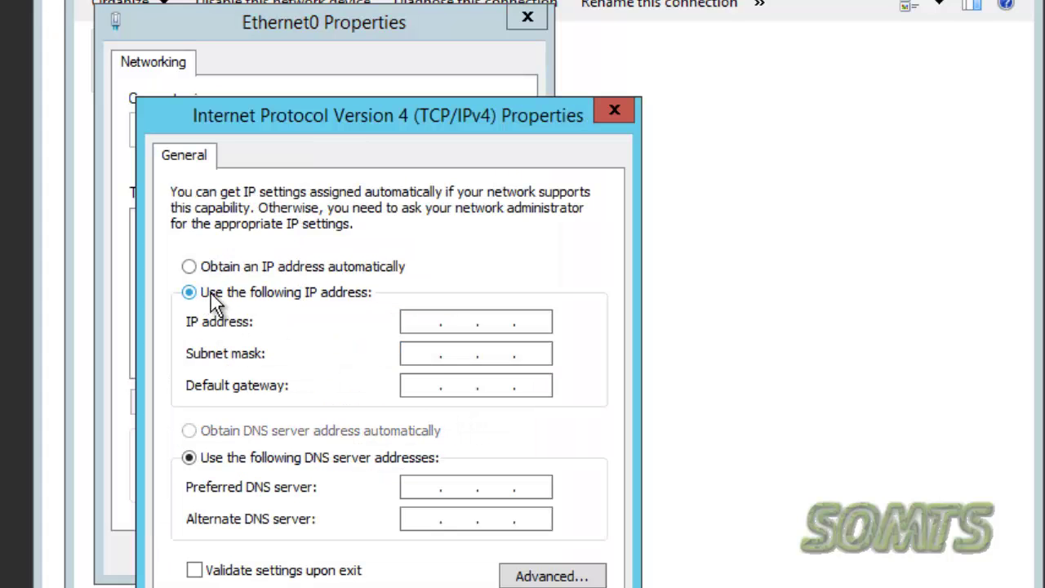
{"action": "left_click", "coordinate": [415, 325]}
{"action": "type", "text": "192 . "}
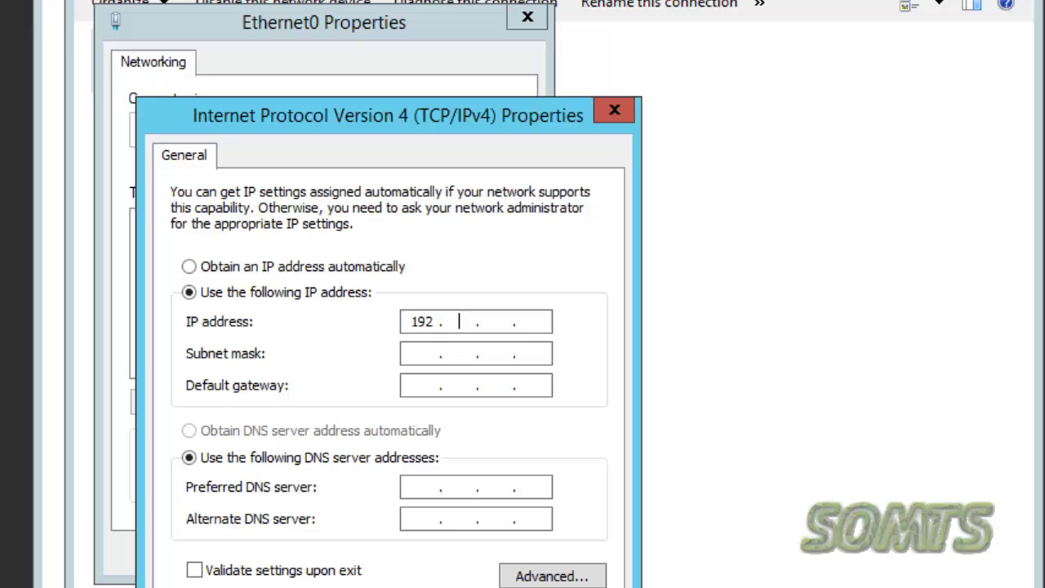
{"action": "type", "text": "168 . 1 . 100"}
{"action": "left_click", "coordinate": [441, 351]}
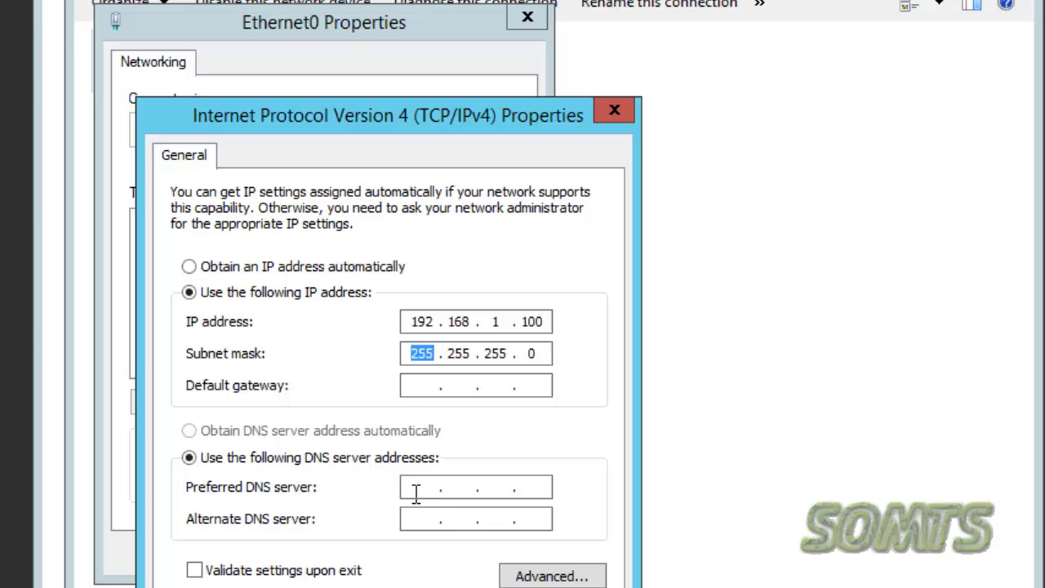
Set the adapter's default gateway to 192.168.1.1
{"action": "left_click", "coordinate": [411, 385]}
{"action": "type", "text": "19216"}
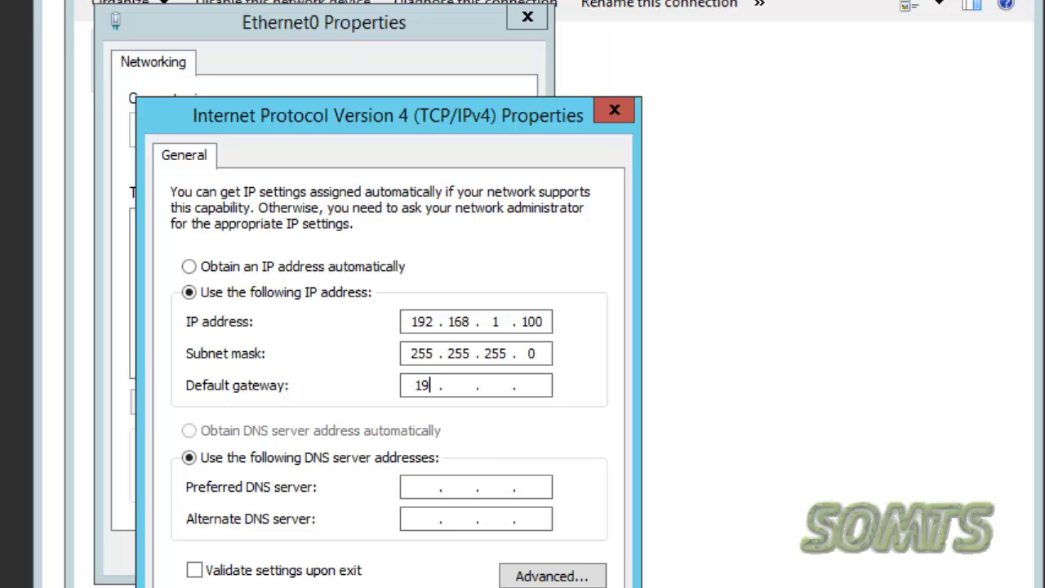
{"action": "type", "text": "81.1"}
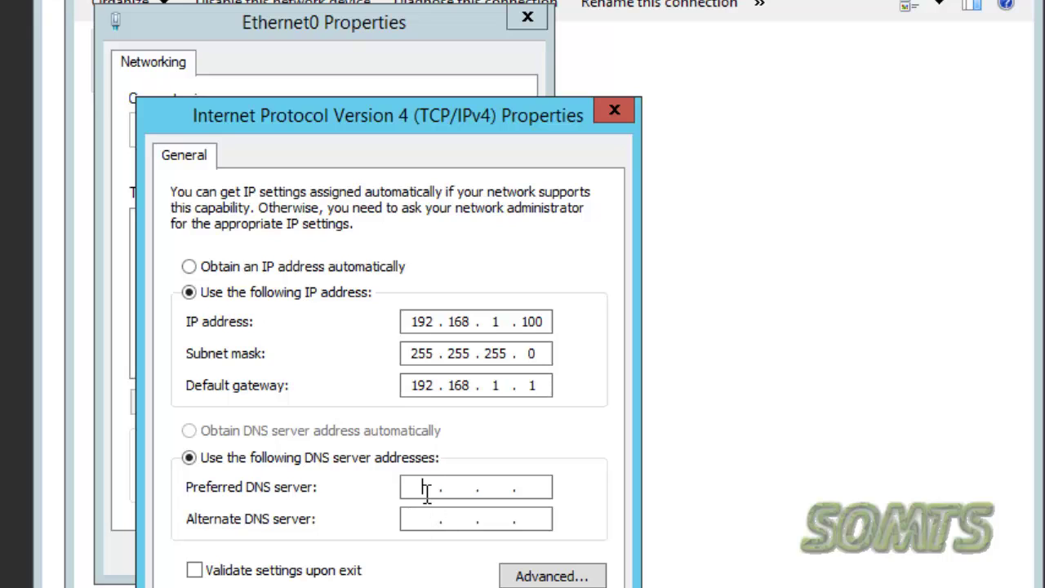
Enter the preferred DNS server address, then save the adapter settings and close the network windows
{"action": "type", "text": "172"}
{"action": "type", "text": "1"}
{"action": "key", "text": "BackSpace"}
{"action": "type", "text": "00.1"}
{"action": "key", "text": "Return"}
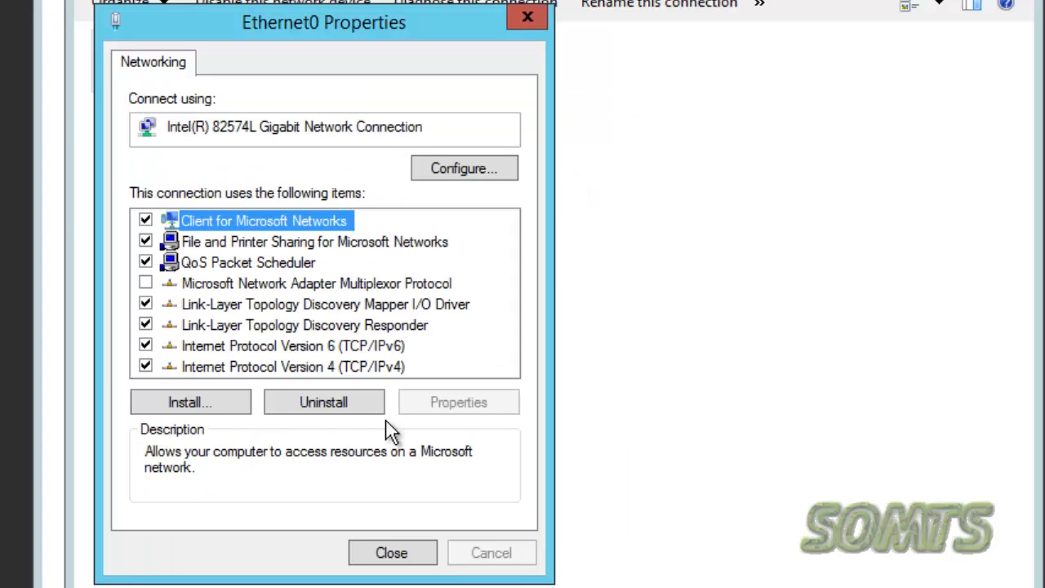
{"action": "left_click", "coordinate": [410, 554]}
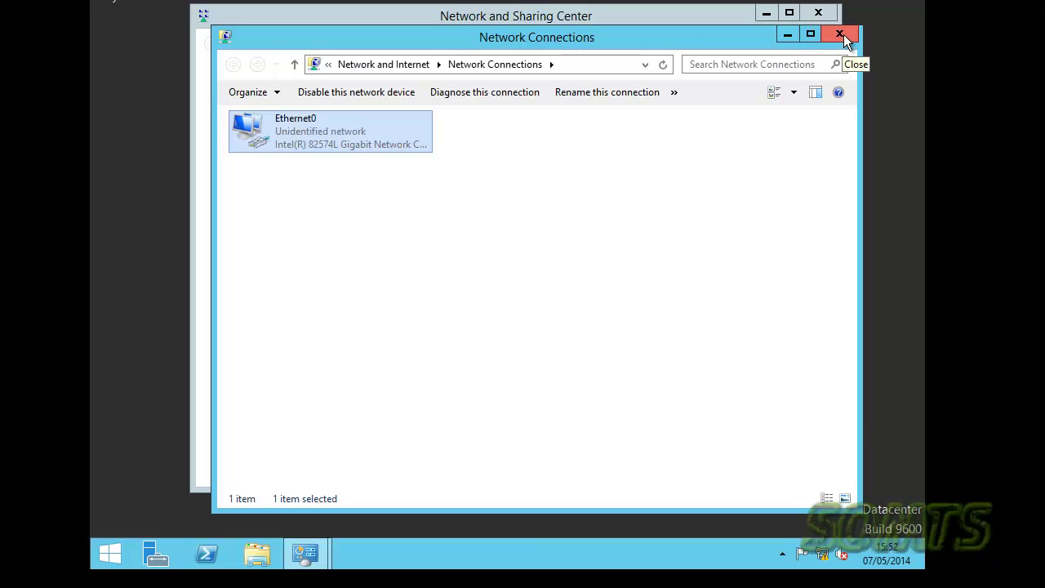
{"action": "left_click", "coordinate": [841, 34]}
{"action": "left_click", "coordinate": [817, 16]}
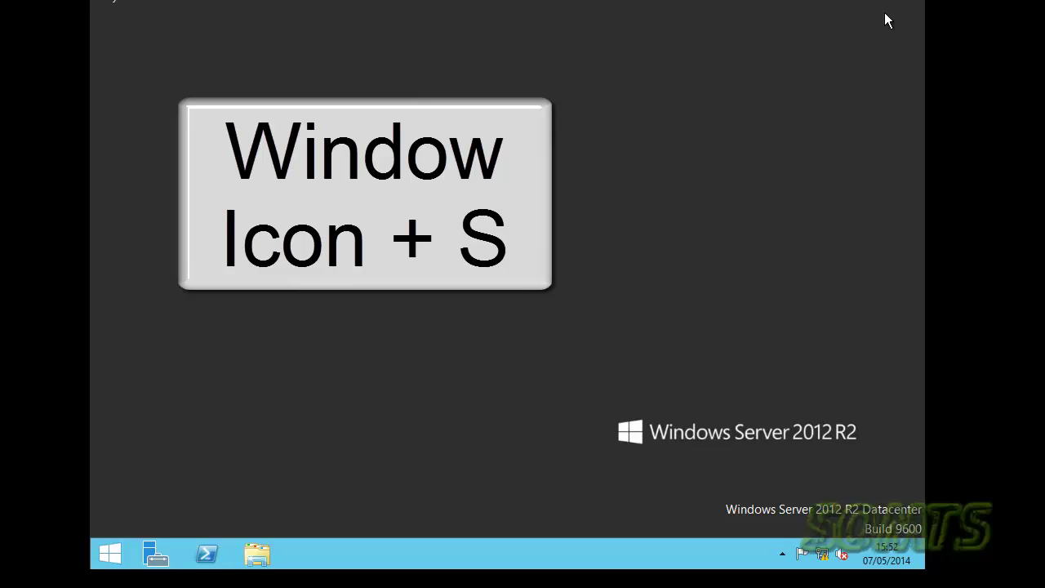
Search for "sys", open the System settings and bring up the dialog for changing the computer name
{"action": "key", "text": "super+s"}
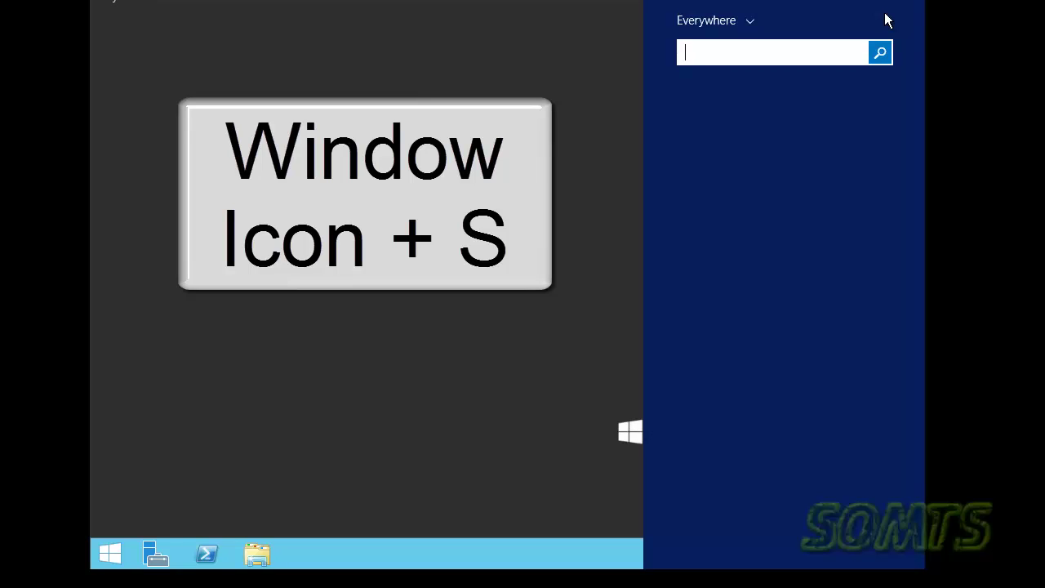
{"action": "type", "text": "system Configuration"}
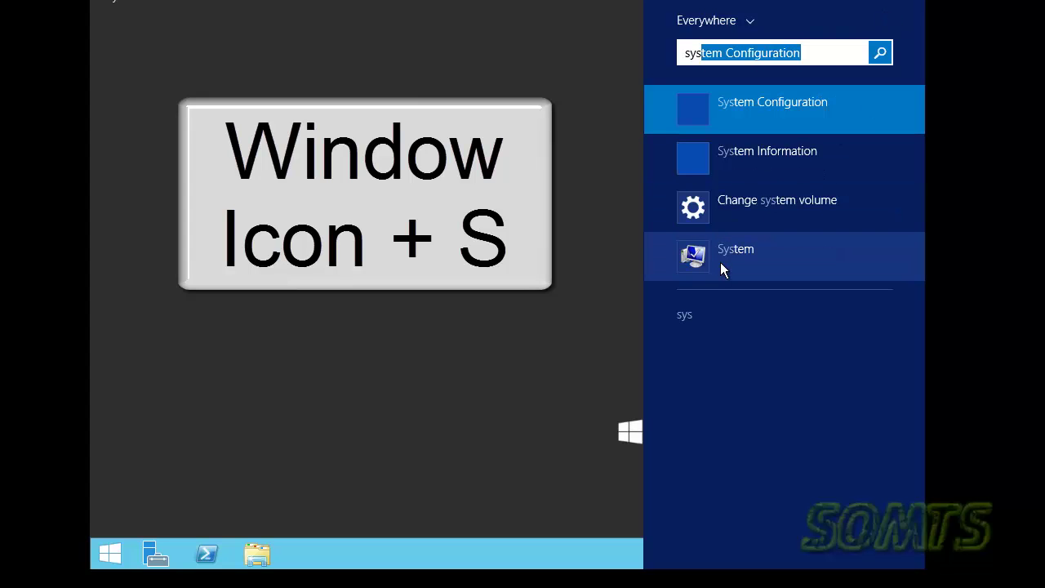
{"action": "left_click", "coordinate": [718, 254]}
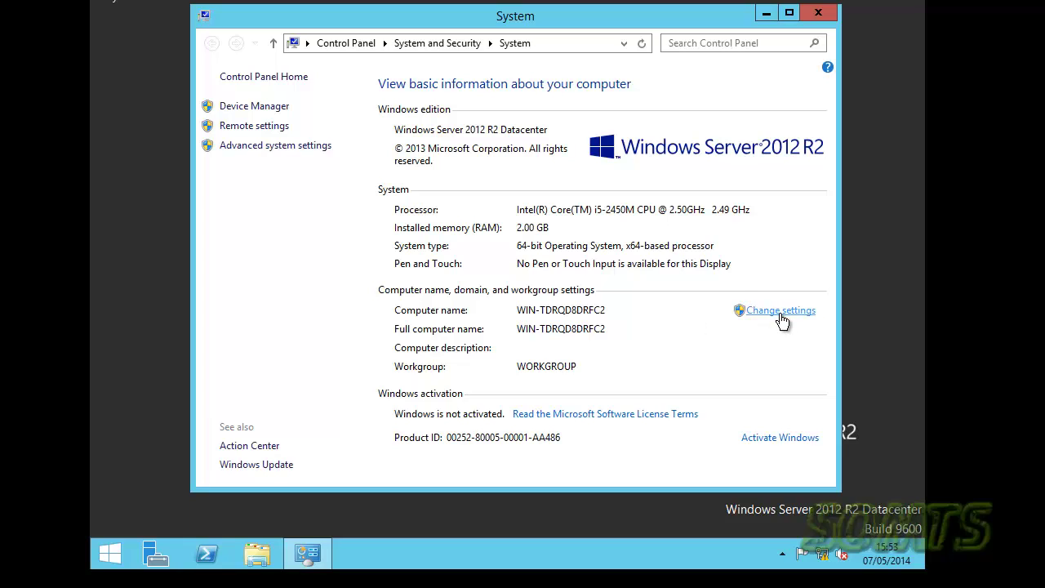
{"action": "left_click", "coordinate": [780, 313]}
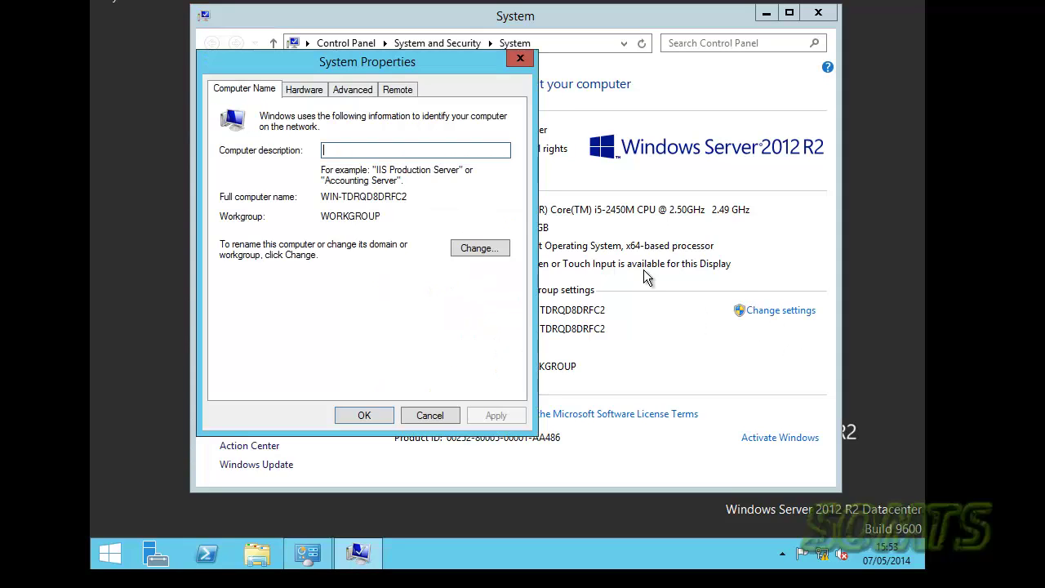
{"action": "left_click", "coordinate": [476, 249]}
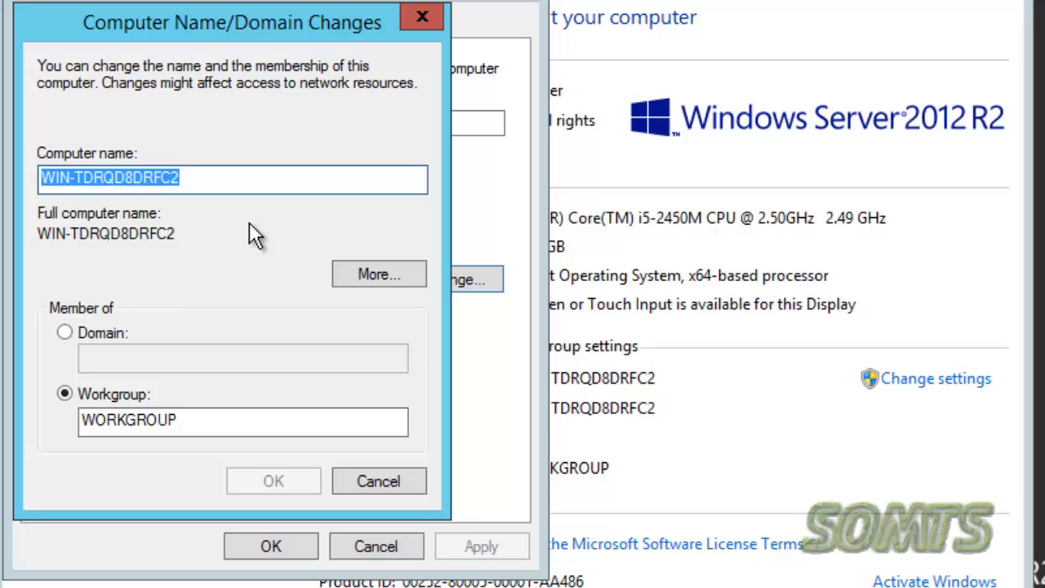
Rename the computer as DC1 and restart it immediately to apply the change
{"action": "type", "text": "D"}
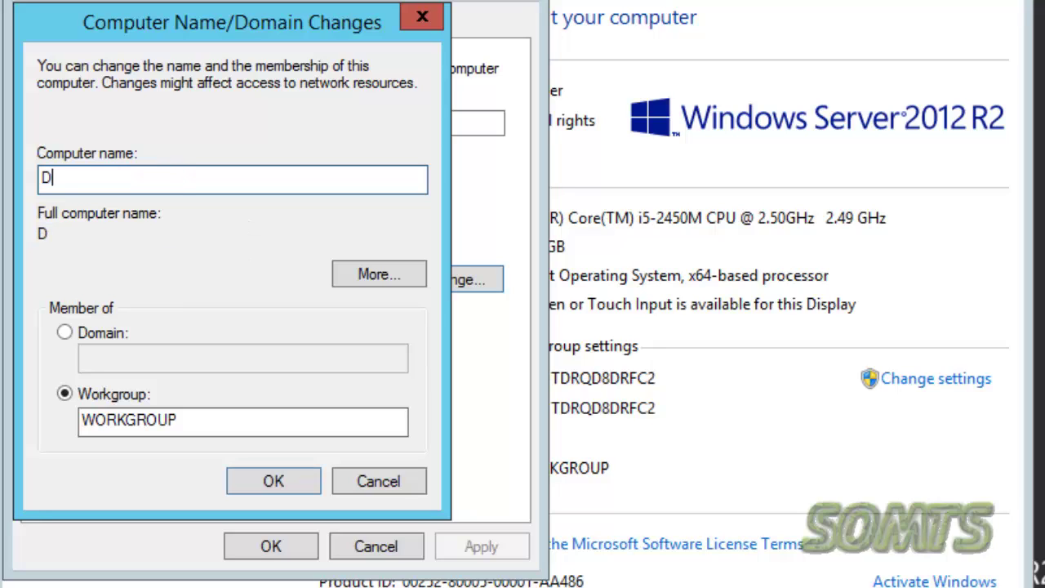
{"action": "type", "text": "C1"}
{"action": "left_click", "coordinate": [276, 488]}
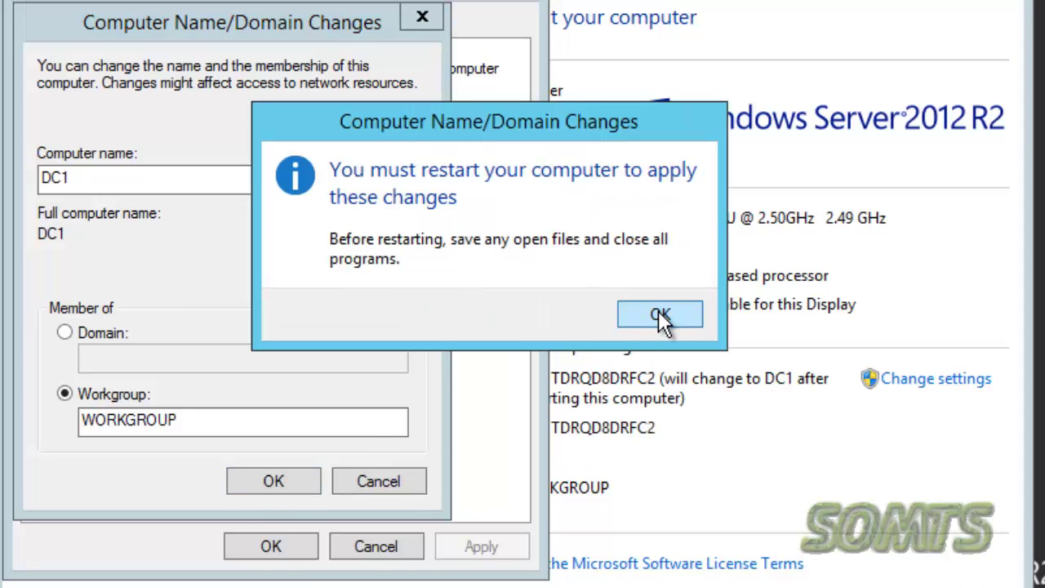
{"action": "left_click", "coordinate": [660, 317]}
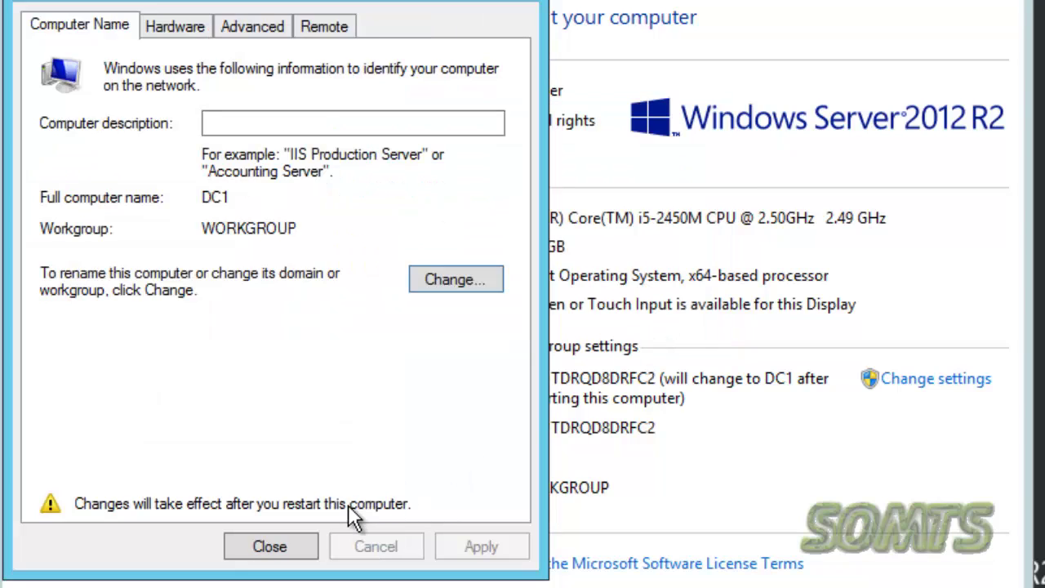
{"action": "left_click", "coordinate": [270, 546]}
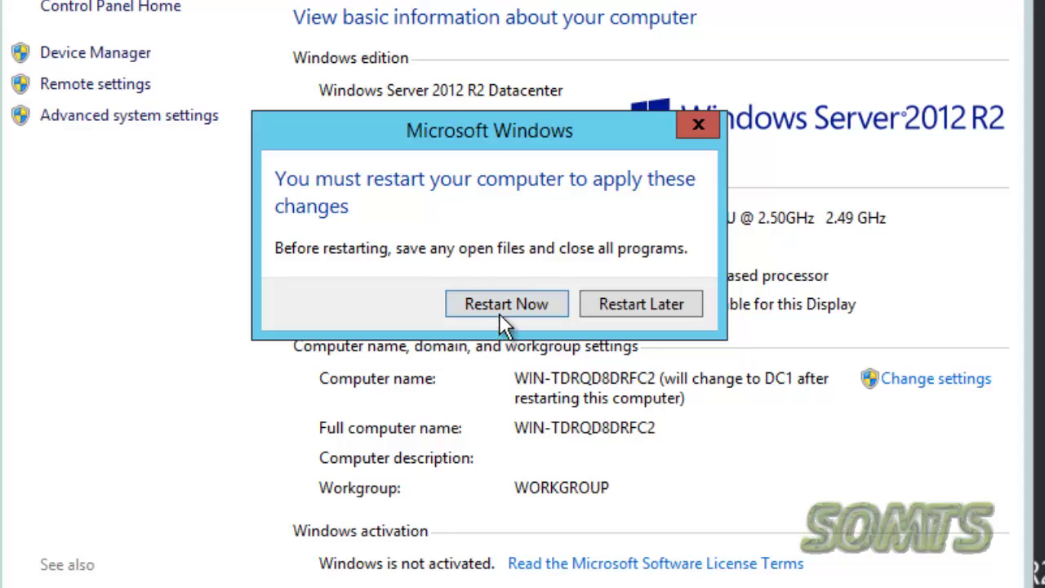
{"action": "left_click", "coordinate": [504, 307]}
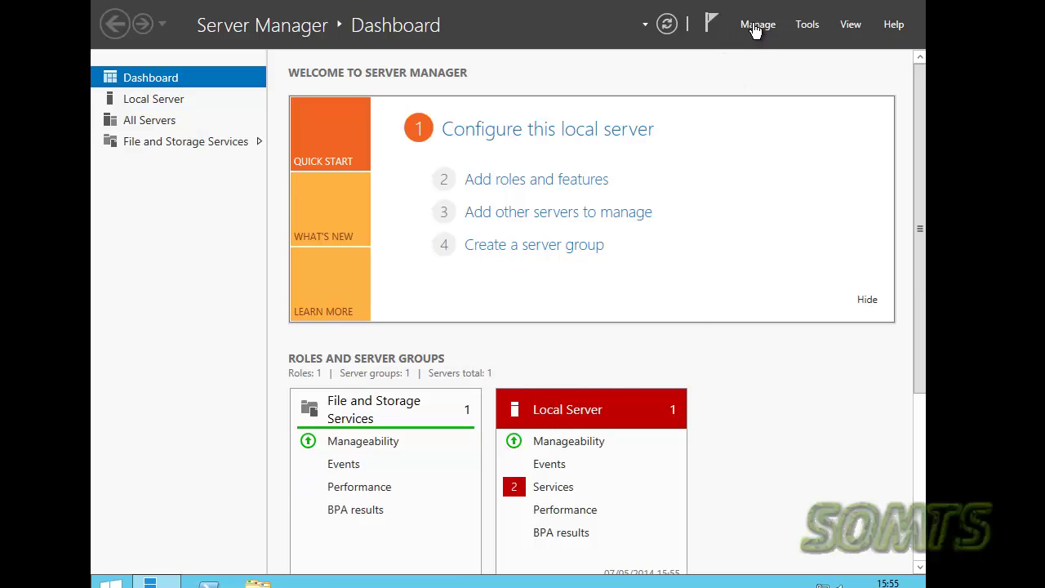
Start adding roles and features with a role-based or feature-based installation on server DC1, up to the server roles selection
{"action": "left_click", "coordinate": [757, 26]}
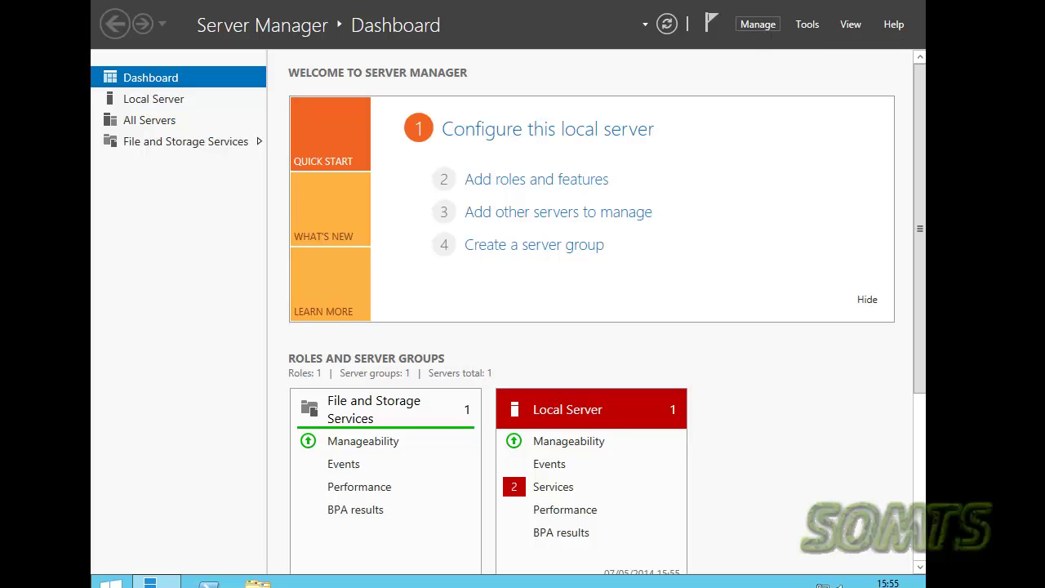
{"action": "left_click", "coordinate": [758, 26]}
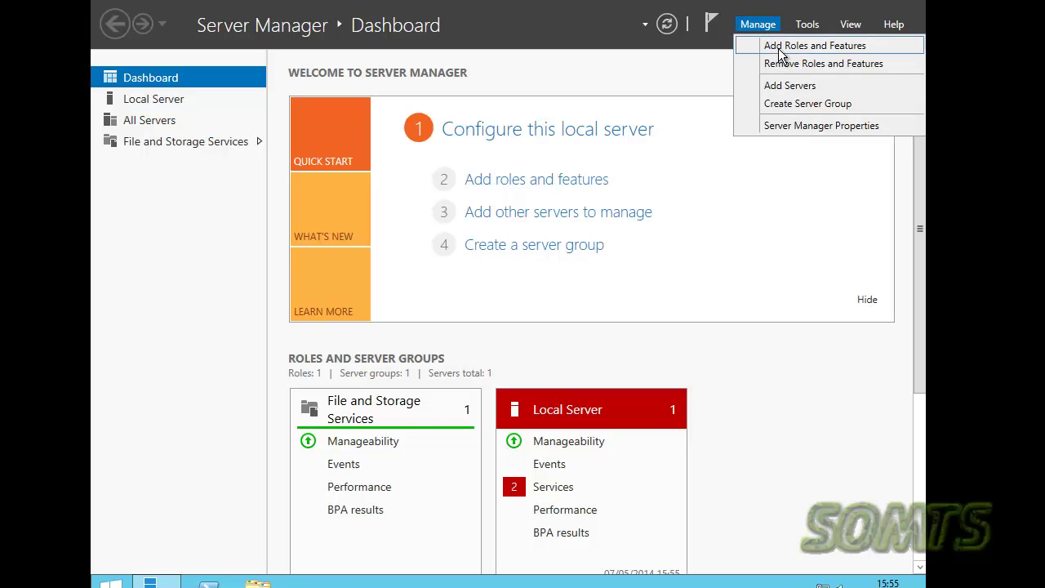
{"action": "left_click", "coordinate": [778, 48]}
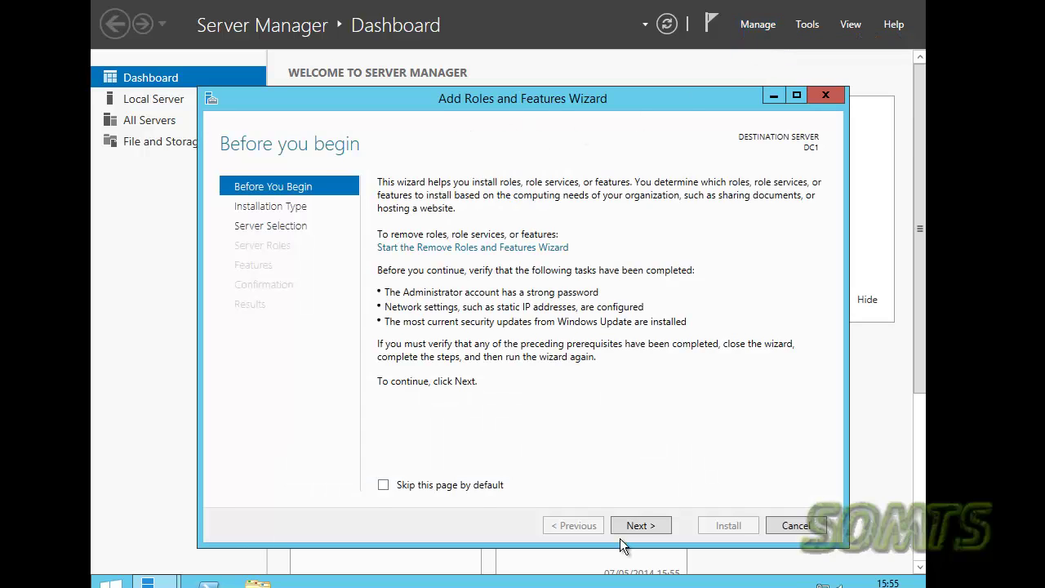
{"action": "left_click", "coordinate": [649, 532]}
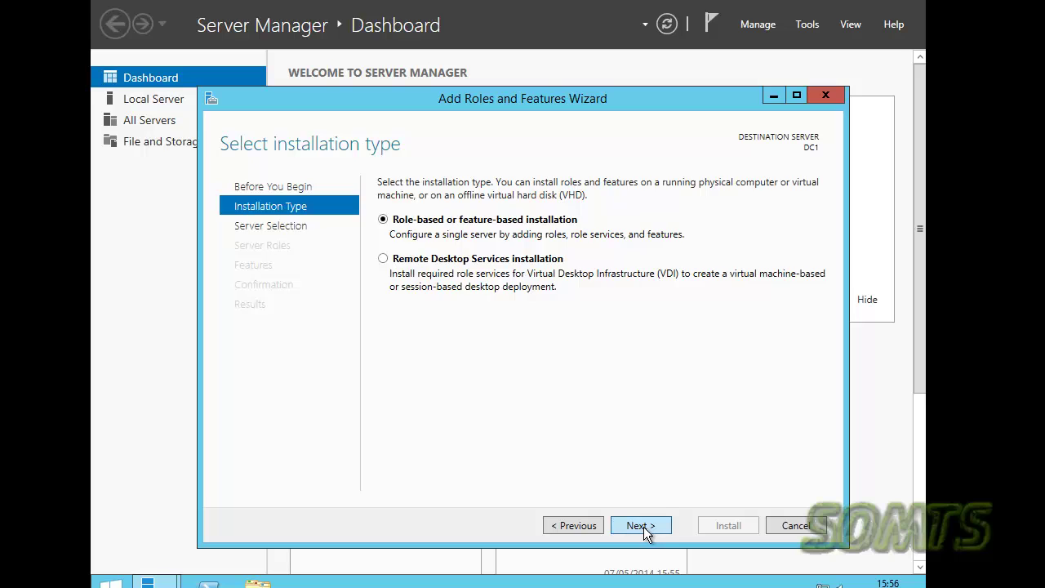
{"action": "left_click", "coordinate": [643, 527]}
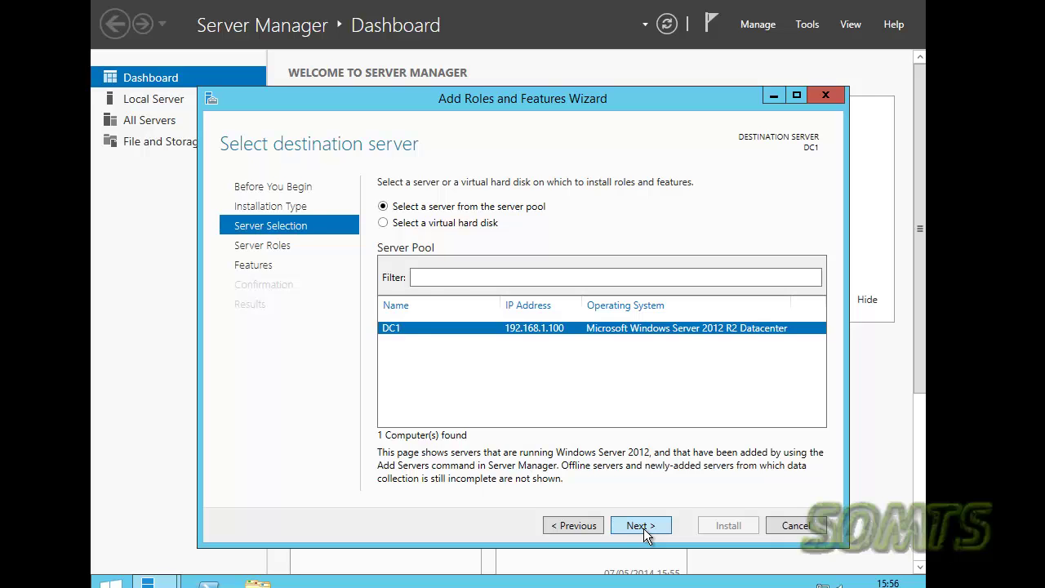
{"action": "left_click", "coordinate": [644, 528]}
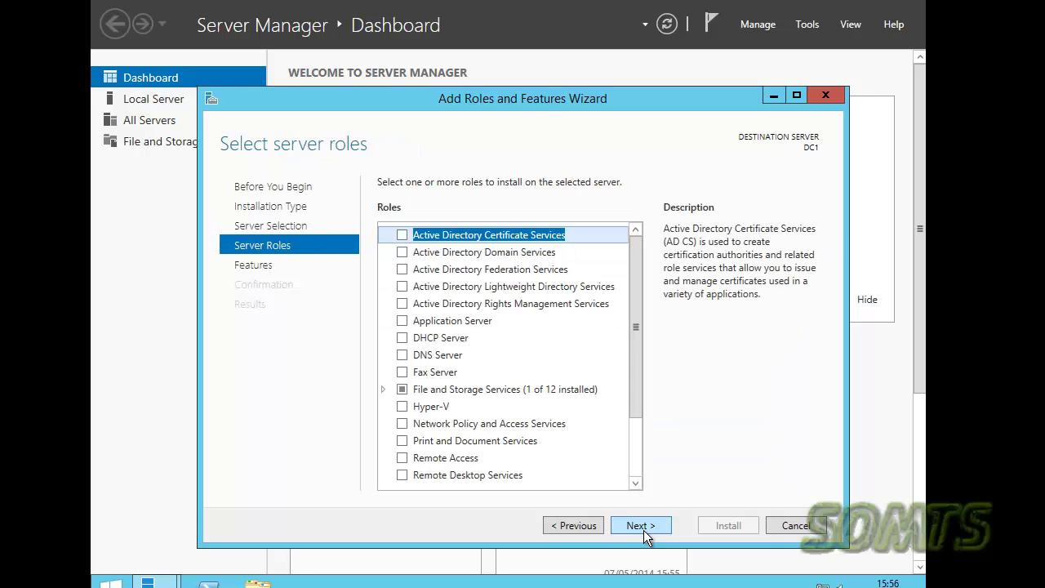
Select the Active Directory Domain Services role and add its required features, including the management tools
{"action": "left_click", "coordinate": [402, 252]}
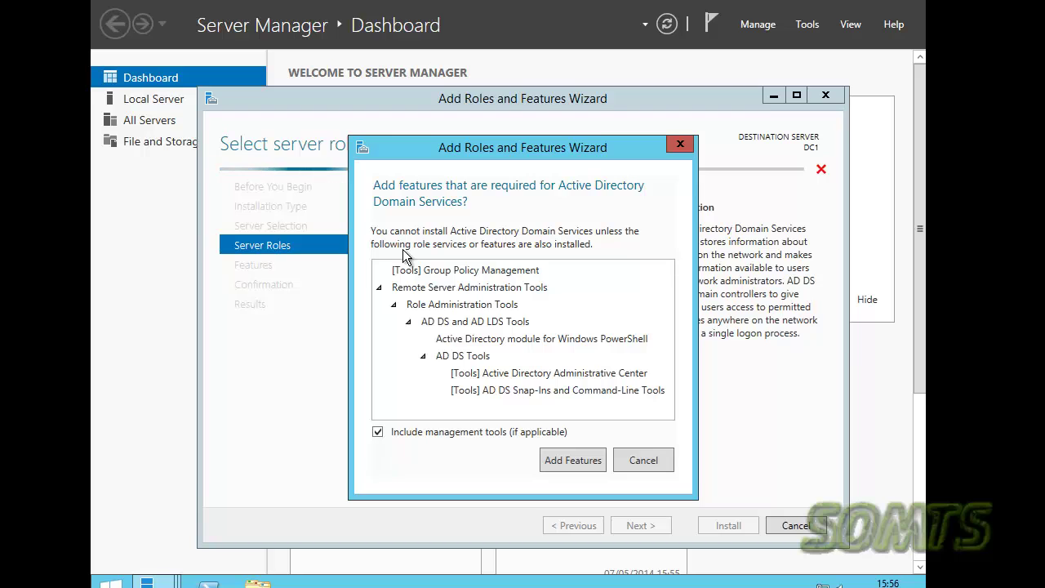
{"action": "left_click", "coordinate": [671, 464]}
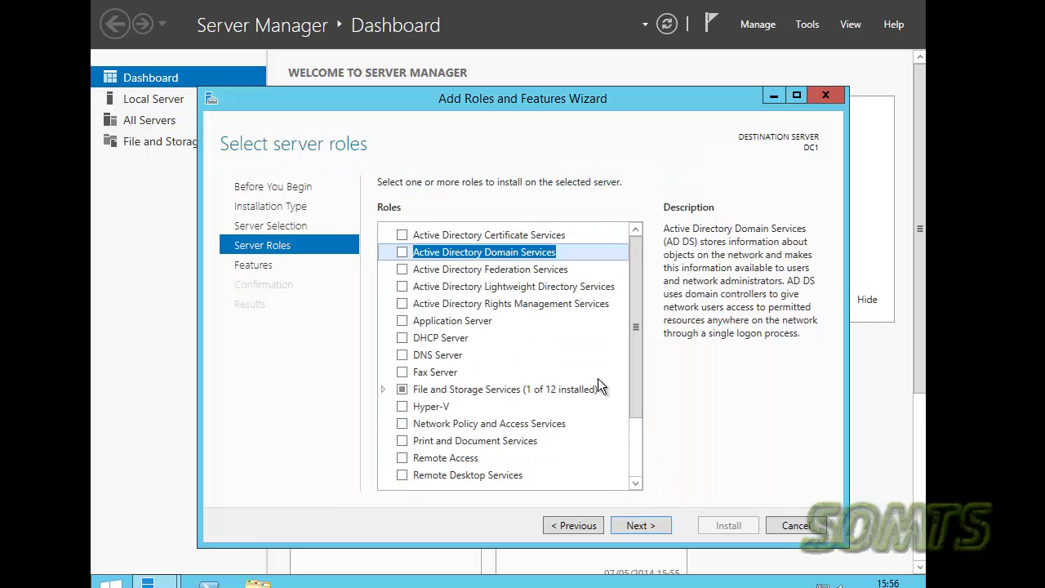
{"action": "left_click", "coordinate": [405, 253]}
{"action": "left_click", "coordinate": [592, 462]}
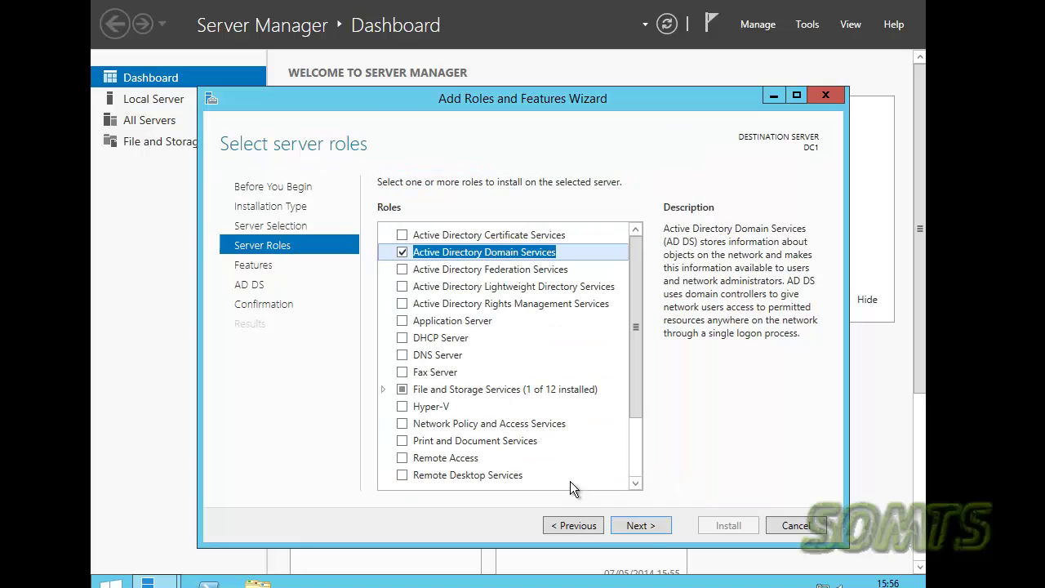
Keep the default features, allow the destination server to restart automatically if required, and install Active Directory Domain Services
{"action": "left_click", "coordinate": [645, 527]}
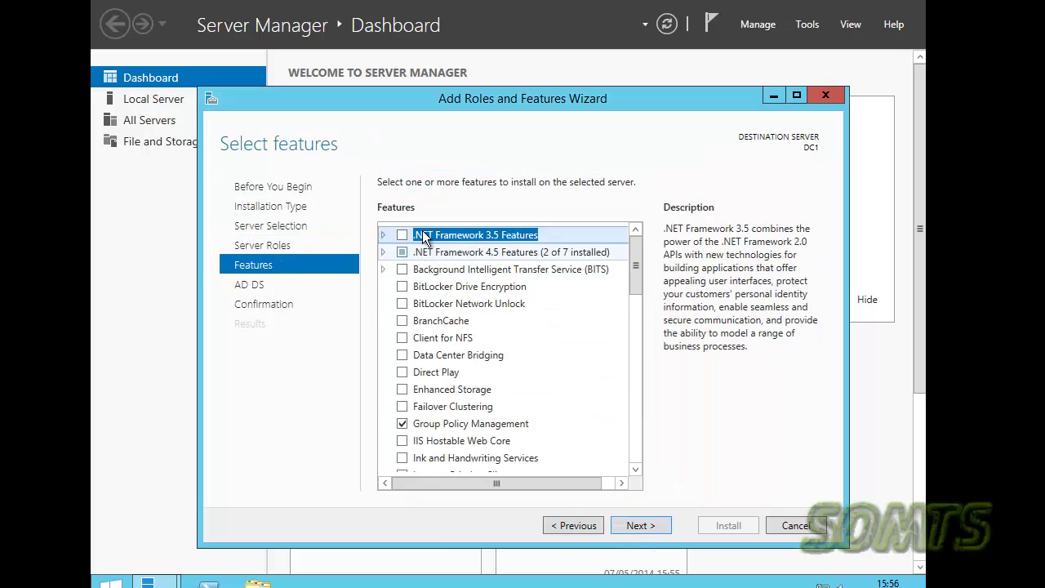
{"action": "left_click", "coordinate": [644, 527]}
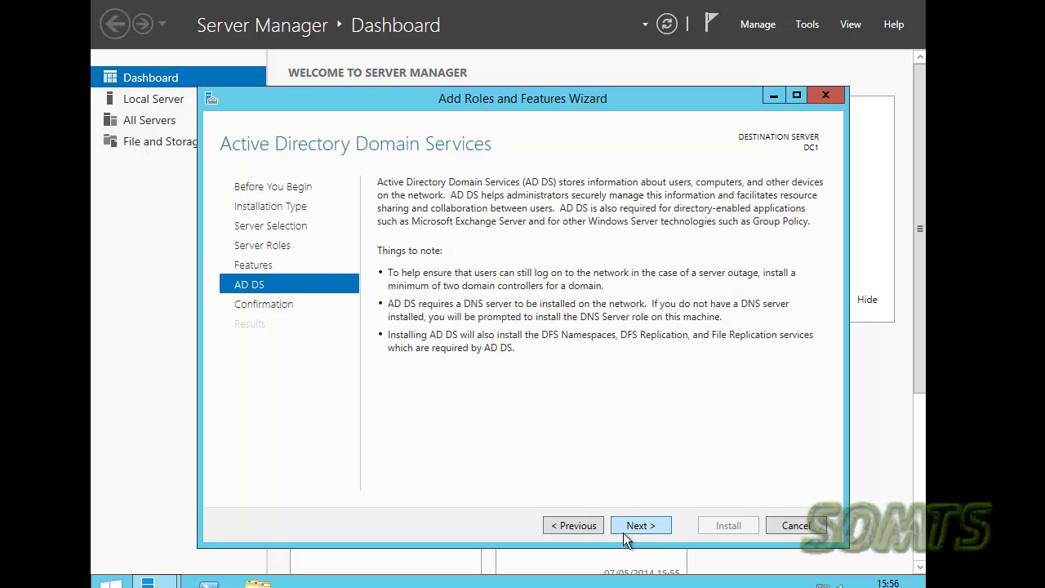
{"action": "left_click", "coordinate": [631, 521]}
{"action": "left_click", "coordinate": [383, 206]}
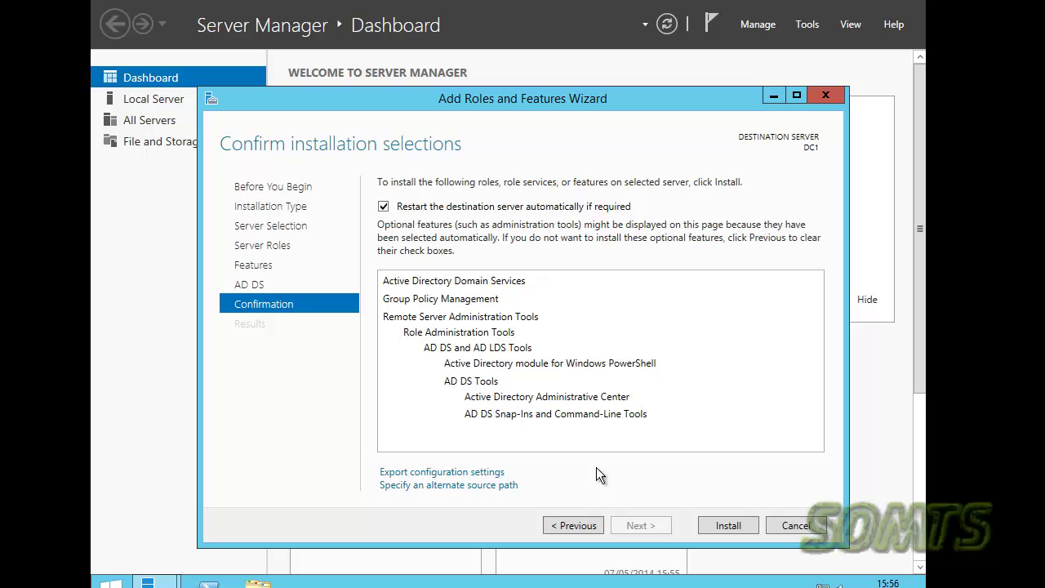
{"action": "left_click", "coordinate": [719, 525]}
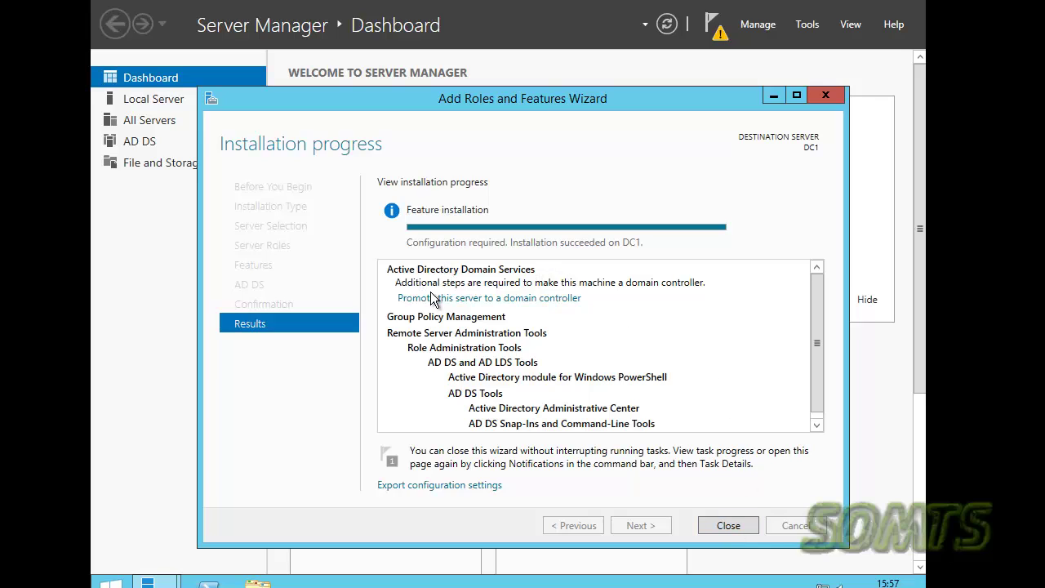
Start promoting the server to a domain controller, adding a new forest with the root domain name somts.com
{"action": "left_click", "coordinate": [519, 303]}
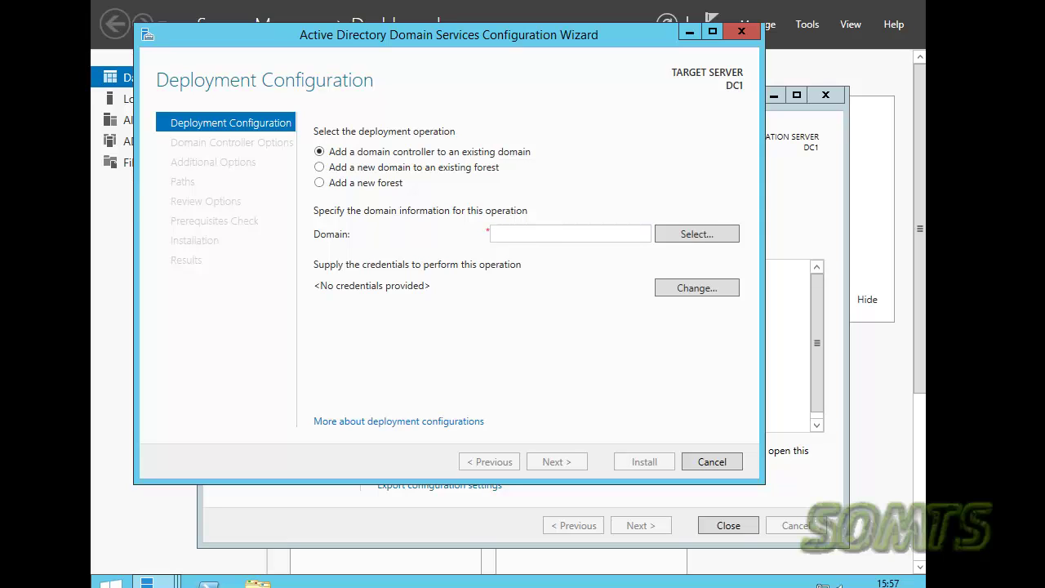
{"action": "type", "text": "somts"}
{"action": "type", "text": ".com"}
{"action": "left_click", "coordinate": [320, 184]}
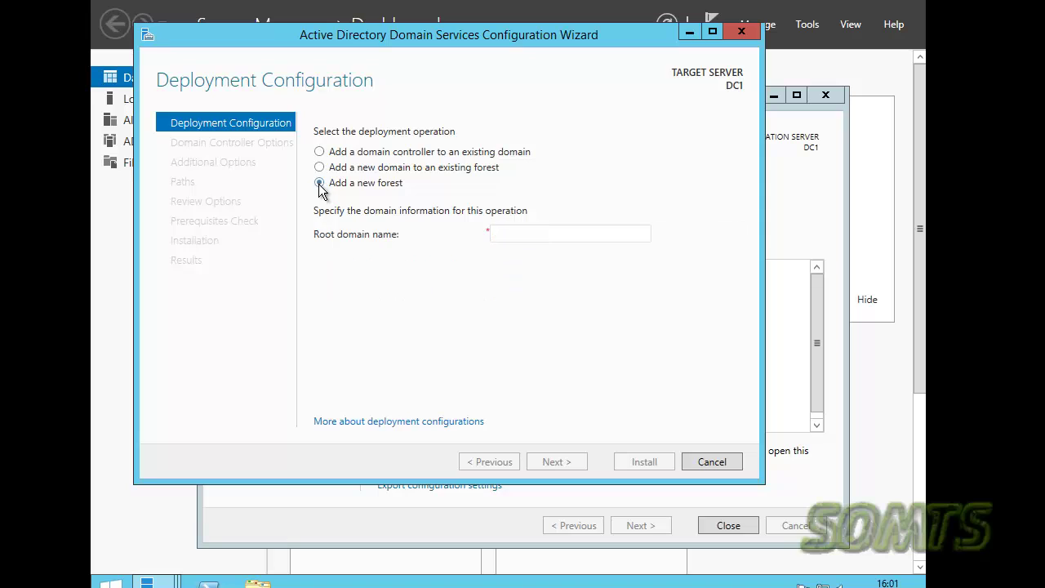
{"action": "left_click", "coordinate": [581, 238]}
{"action": "type", "text": "o"}
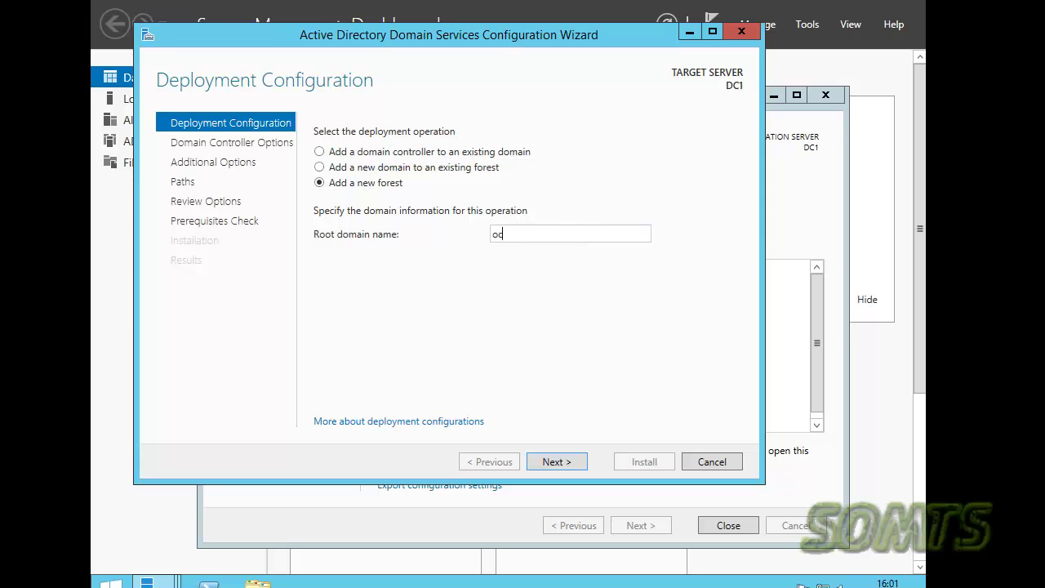
{"action": "type", "text": "c"}
{"action": "key", "text": "BackSpace"}
{"action": "key", "text": "BackSpace"}
{"action": "type", "text": "Somts.com"}
{"action": "left_click", "coordinate": [563, 465]}
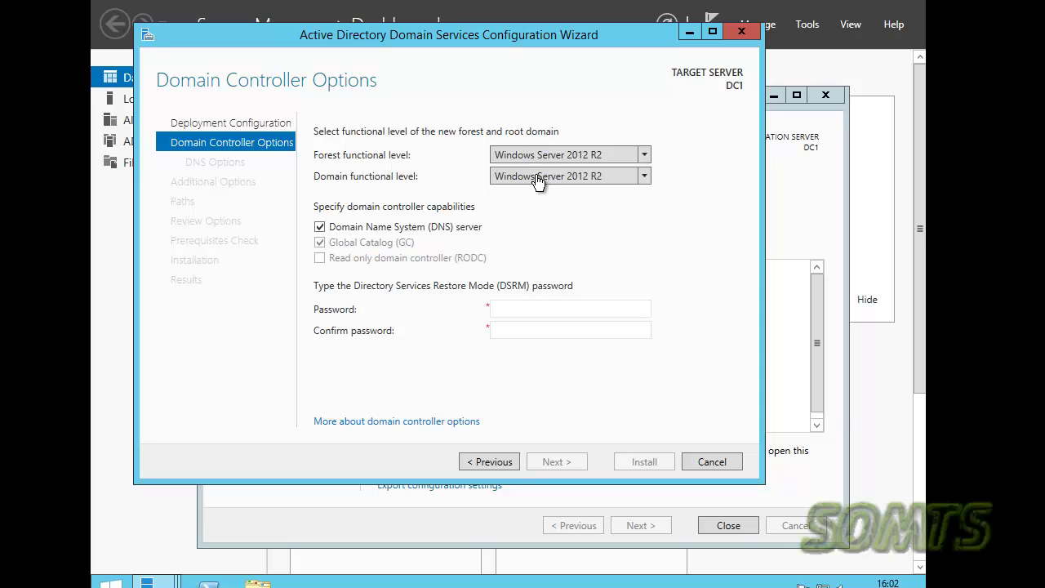
Keep the forest and domain functional levels at Windows Server 2012 R2, then enter and confirm the Directory Services Restore Mode password
{"action": "left_click", "coordinate": [608, 154]}
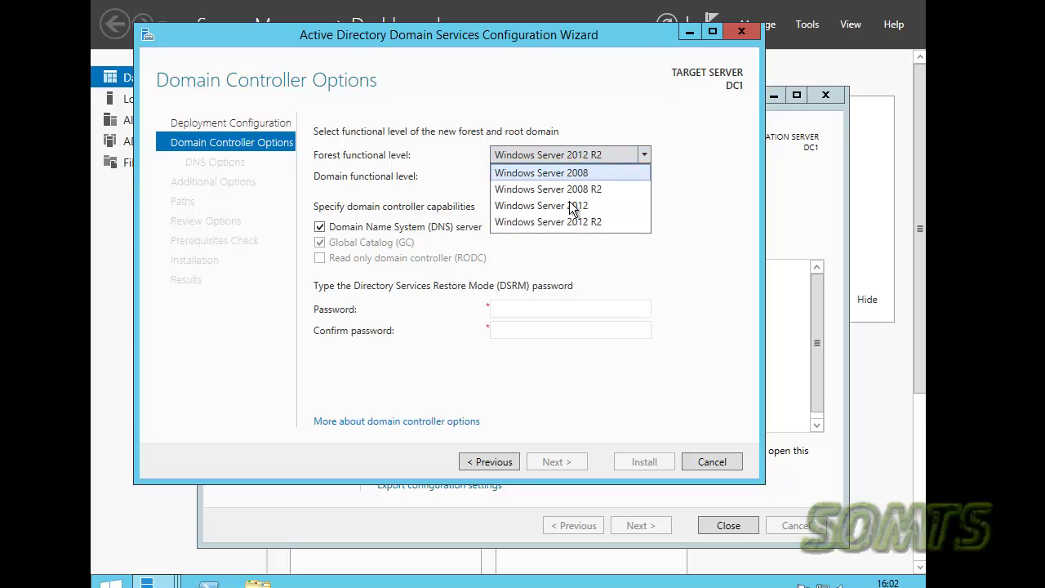
{"action": "left_click", "coordinate": [642, 154]}
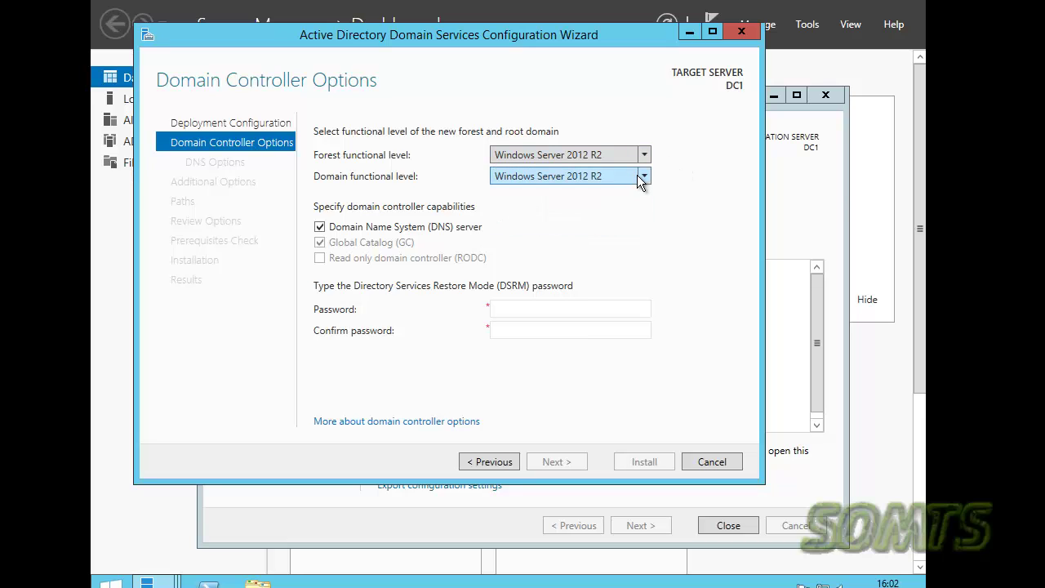
{"action": "left_click", "coordinate": [637, 174]}
{"action": "left_click", "coordinate": [637, 175]}
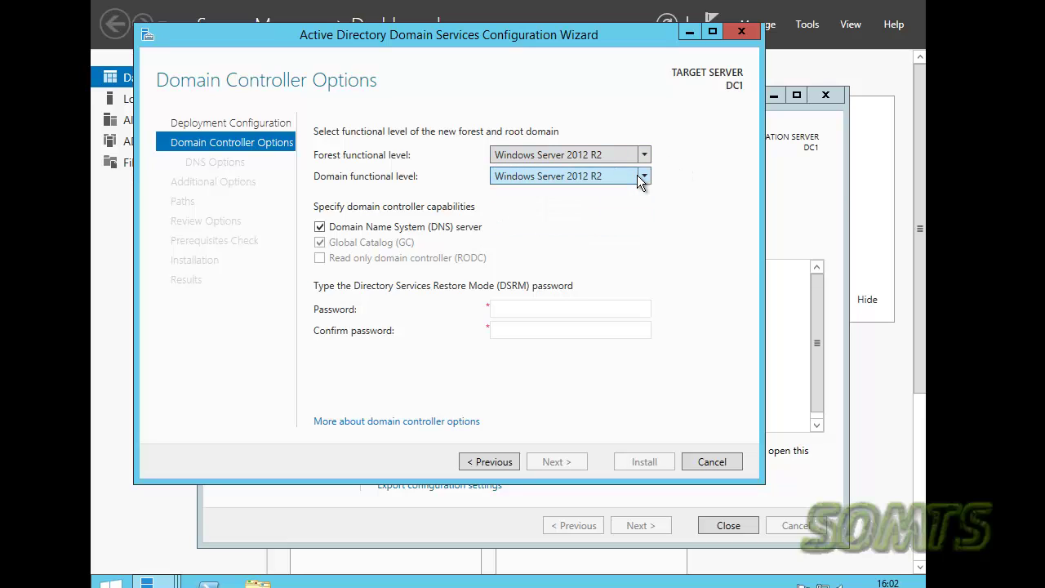
{"action": "left_click", "coordinate": [525, 315]}
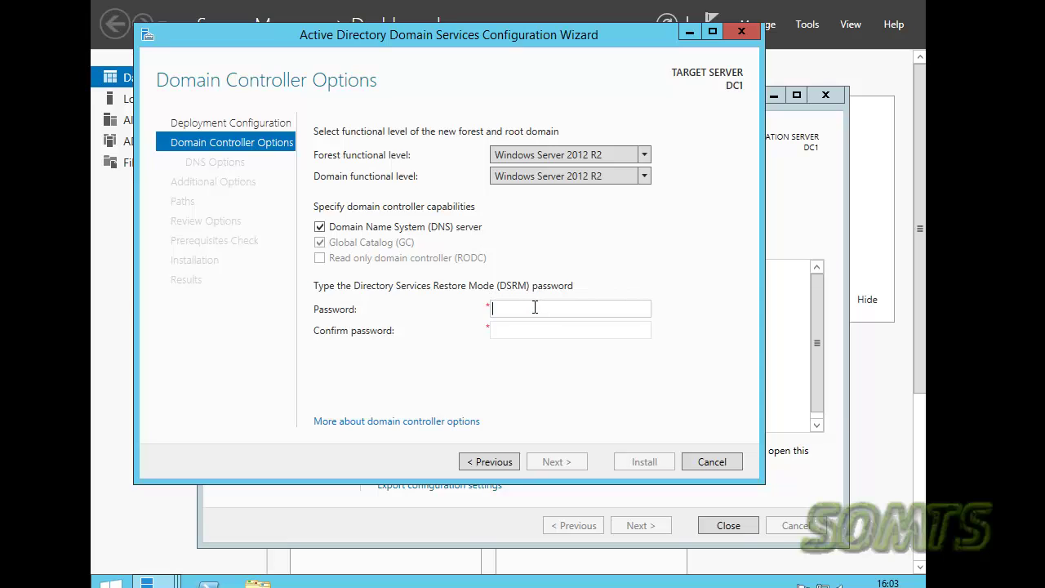
{"action": "type", "text": "******"}
{"action": "left_click", "coordinate": [546, 334]}
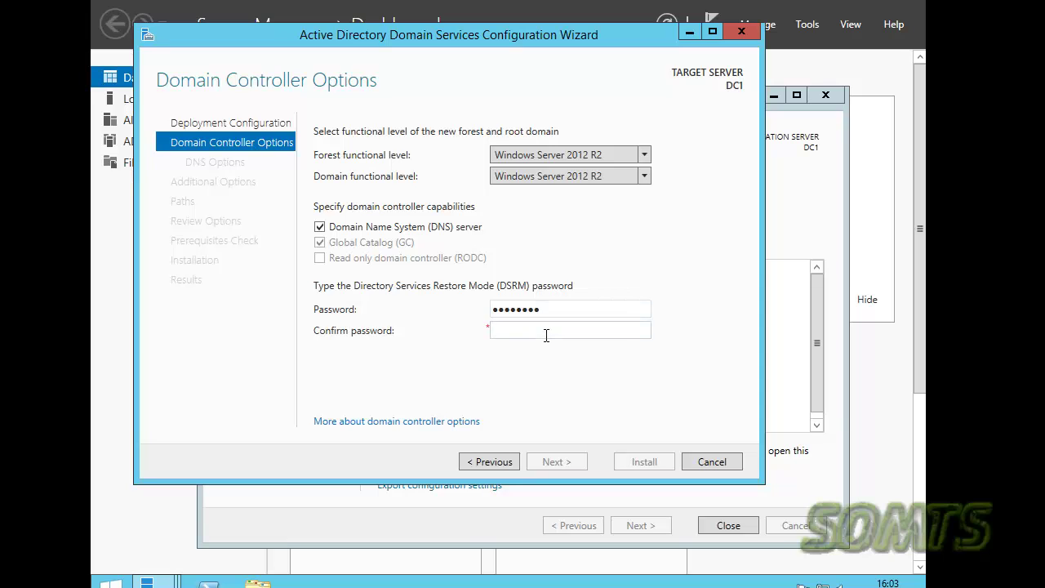
{"action": "type", "text": "********"}
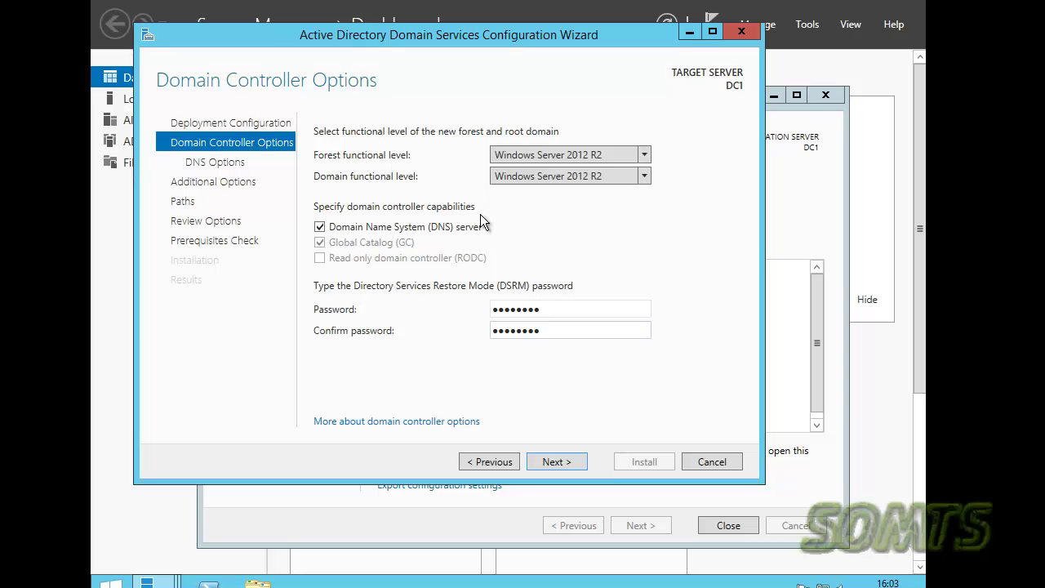
{"action": "left_click", "coordinate": [563, 463]}
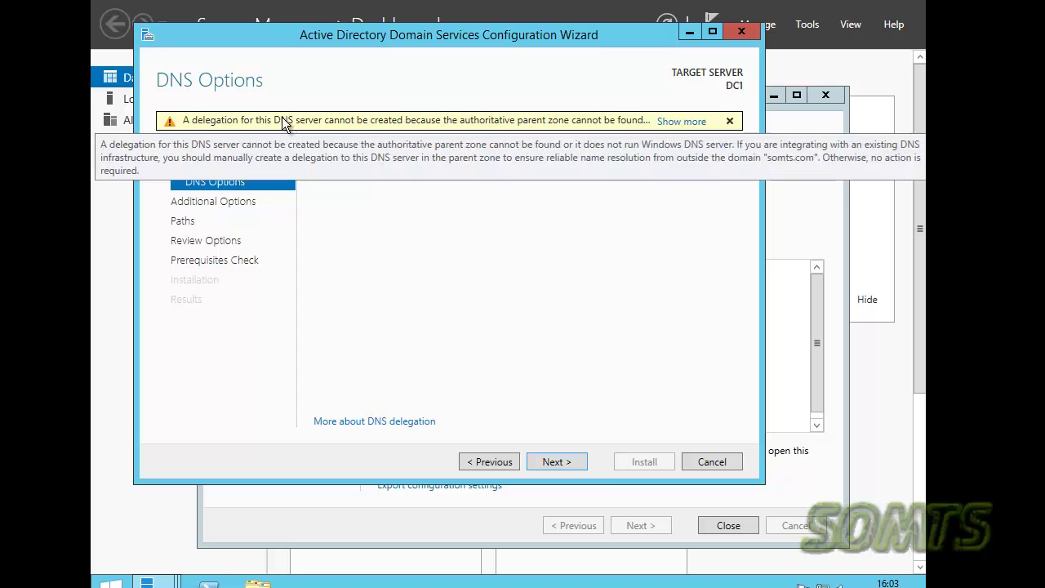
Accept the DNS options, the NetBIOS domain name SOMTS and the default database, log files and SYSVOL folders
{"action": "left_click", "coordinate": [560, 462]}
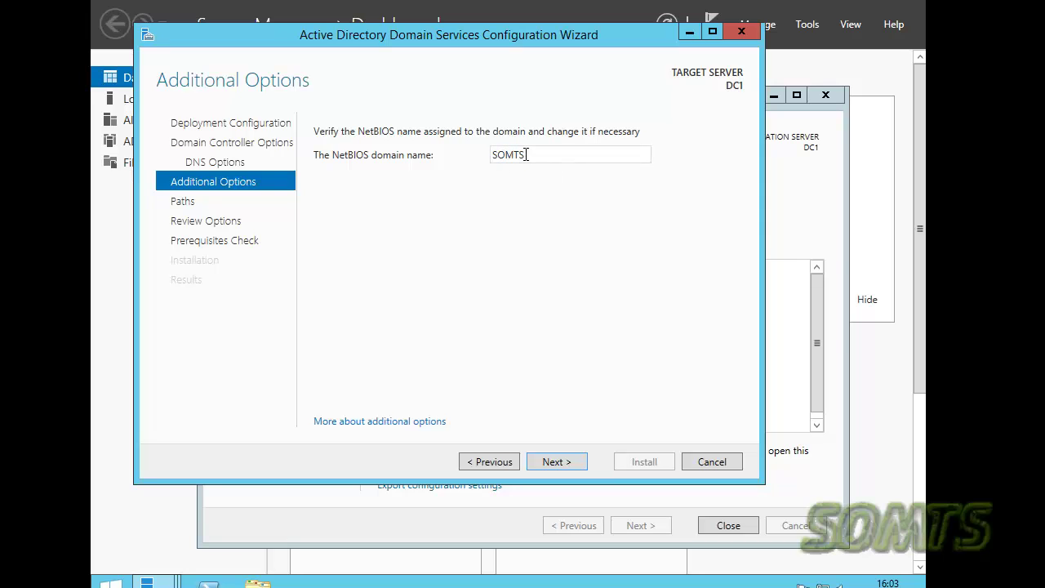
{"action": "left_click", "coordinate": [561, 463]}
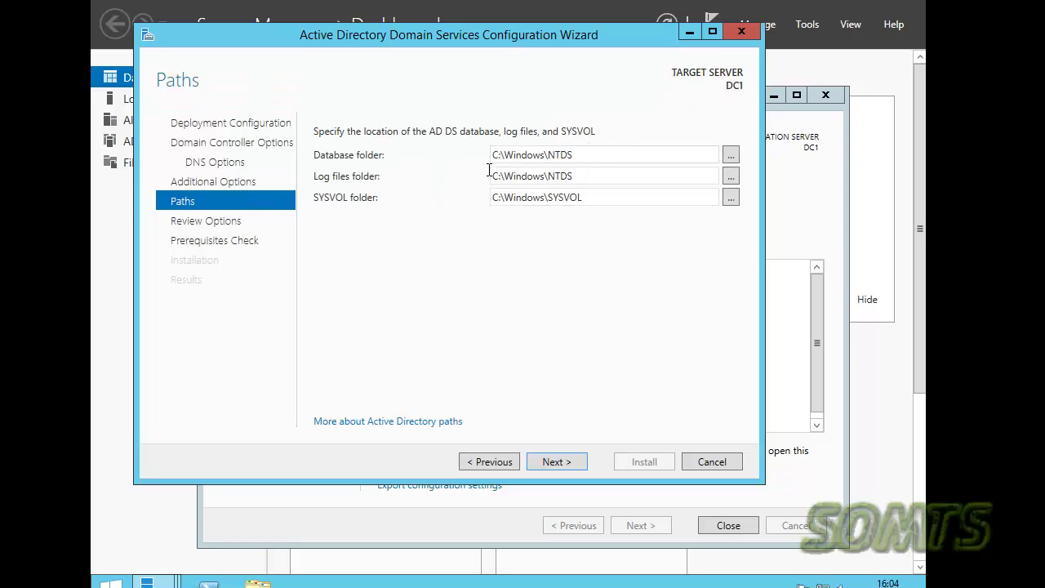
{"action": "double_click", "coordinate": [584, 154]}
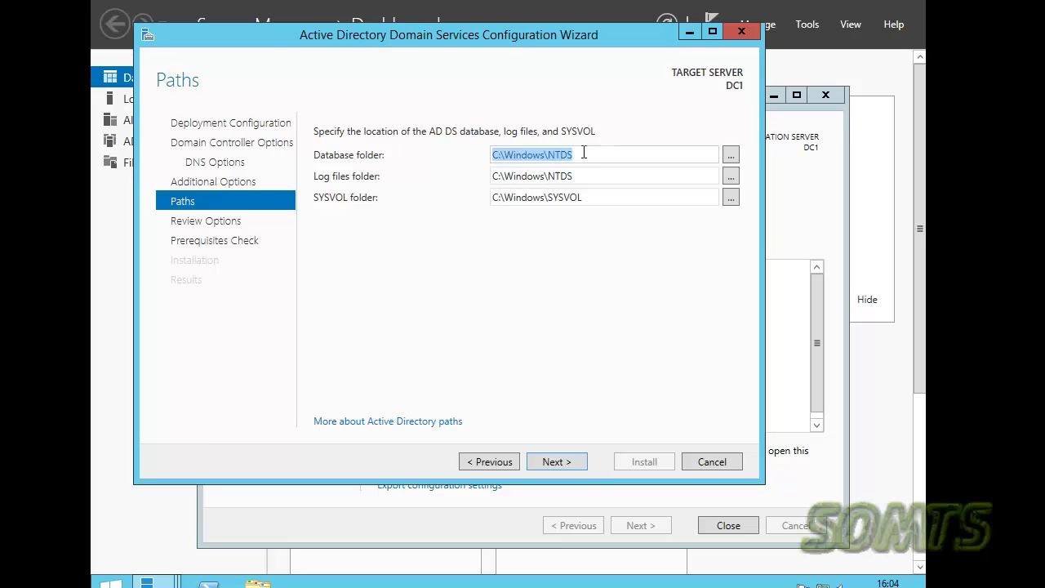
{"action": "double_click", "coordinate": [566, 176]}
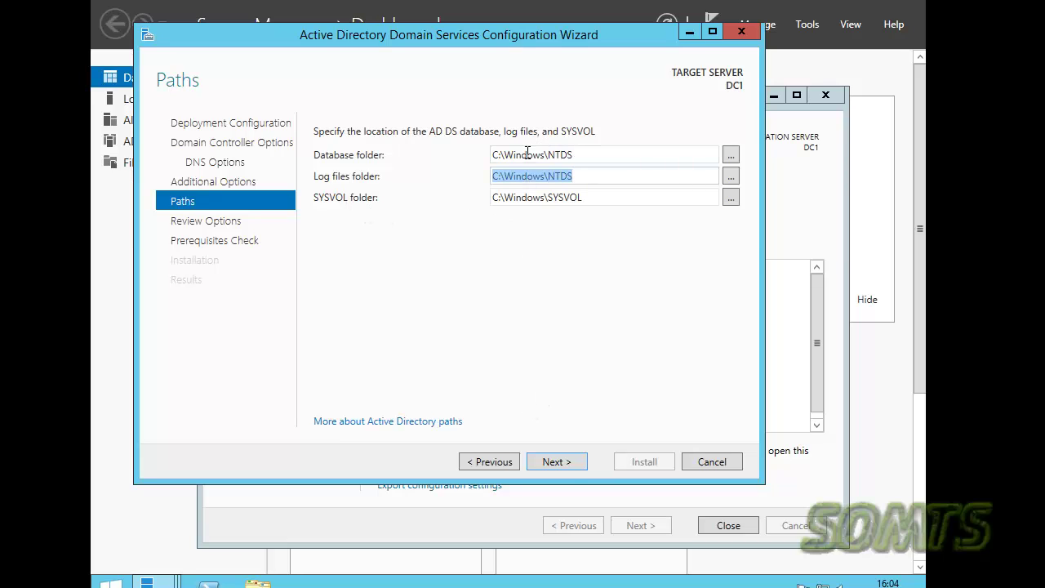
{"action": "left_click", "coordinate": [561, 461]}
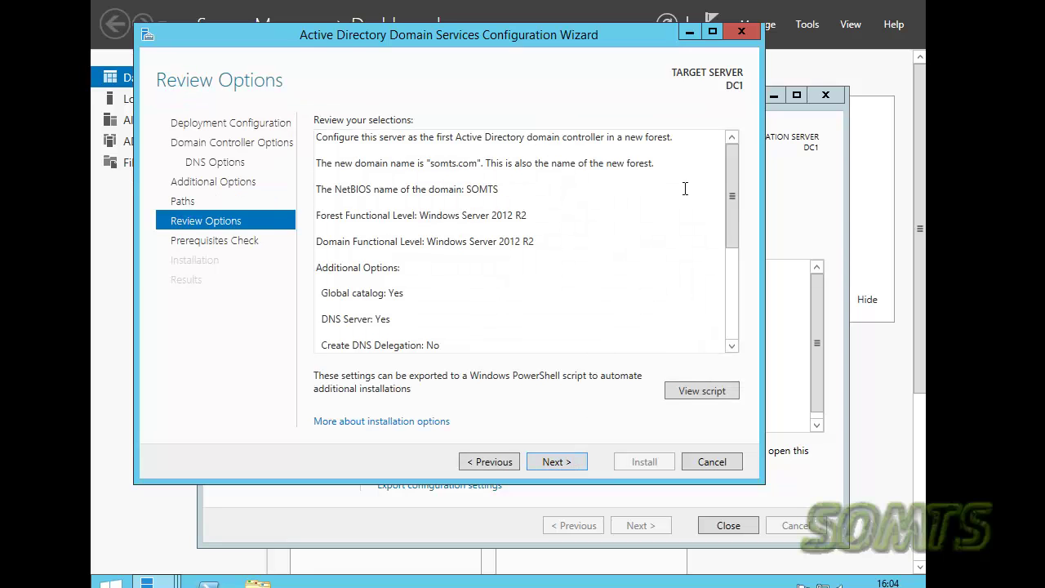
Review the selected deployment options, run the prerequisites check and install the domain controller
{"action": "mouse_move", "coordinate": [737, 176]}
{"action": "left_mouse_down"}
{"action": "mouse_move", "coordinate": [727, 268]}
{"action": "mouse_move", "coordinate": [729, 167]}
{"action": "left_mouse_up"}
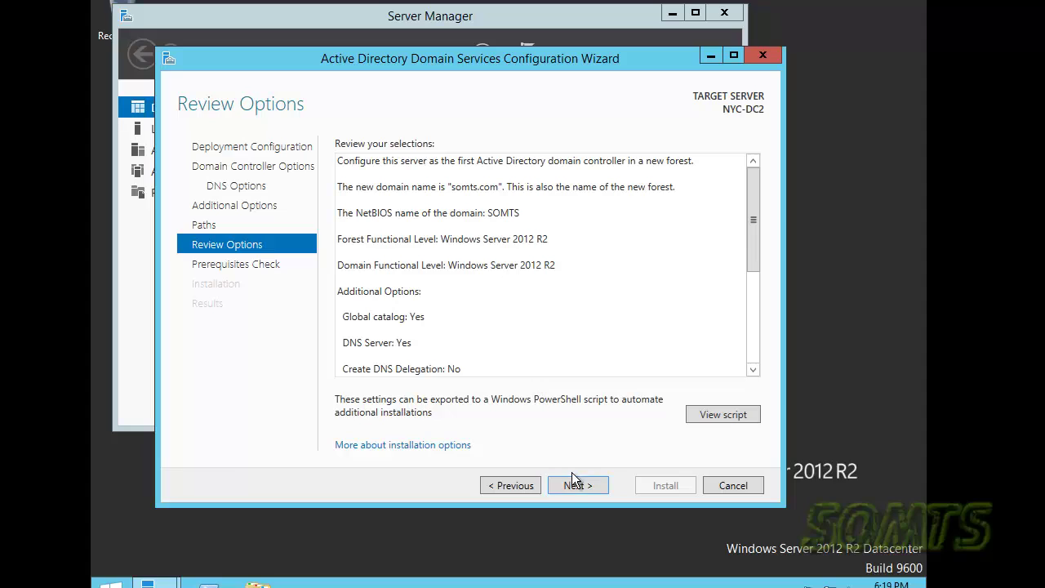
{"action": "left_click", "coordinate": [574, 486]}
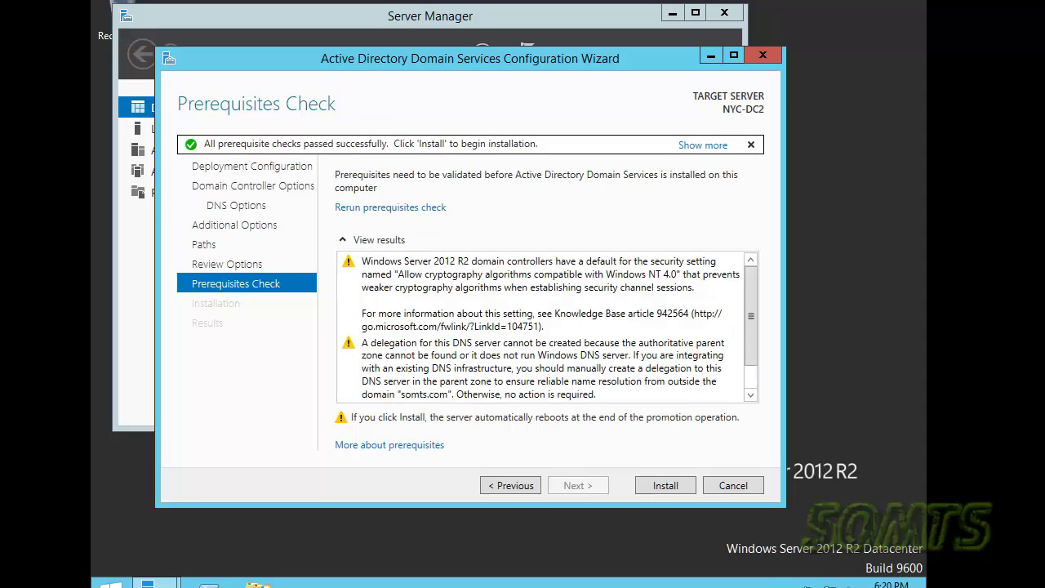
{"action": "left_click", "coordinate": [665, 485]}
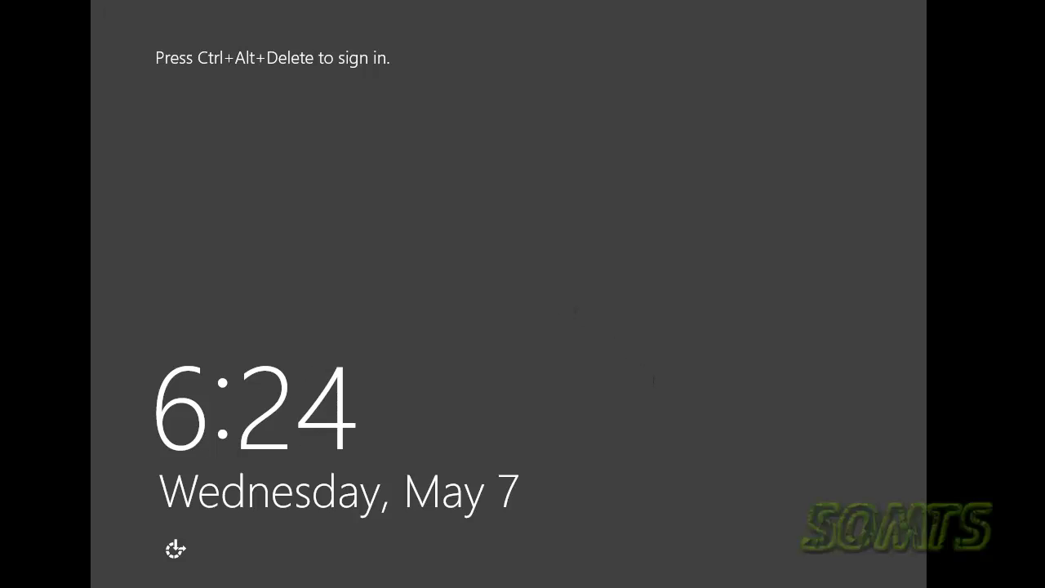
Sign in as SOMTS\Administrator with the account password and display the local server's properties
{"action": "key", "text": "ctrl+alt+Delete"}
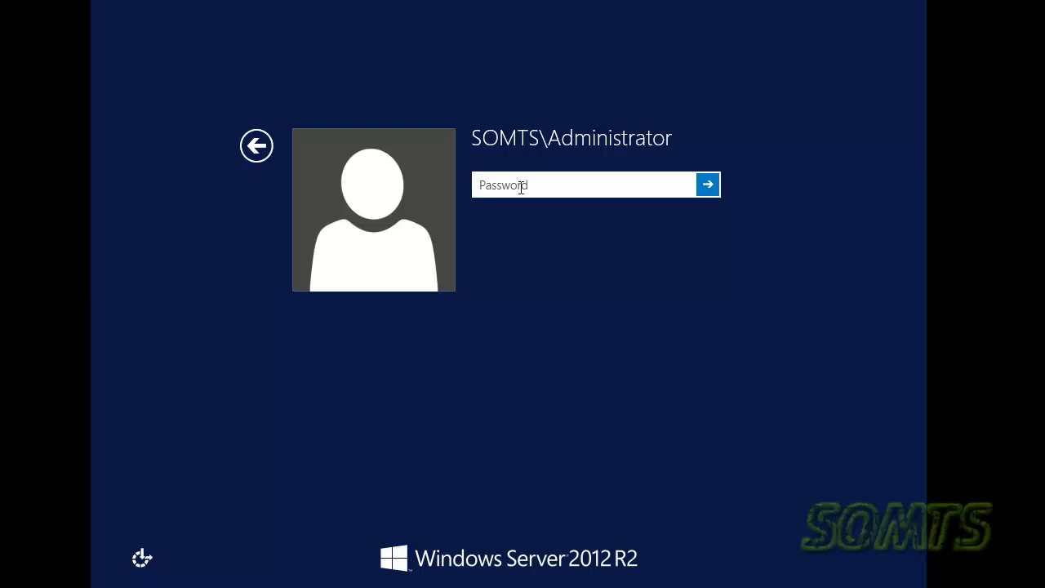
{"action": "type", "text": "********"}
{"action": "key", "text": "Return"}
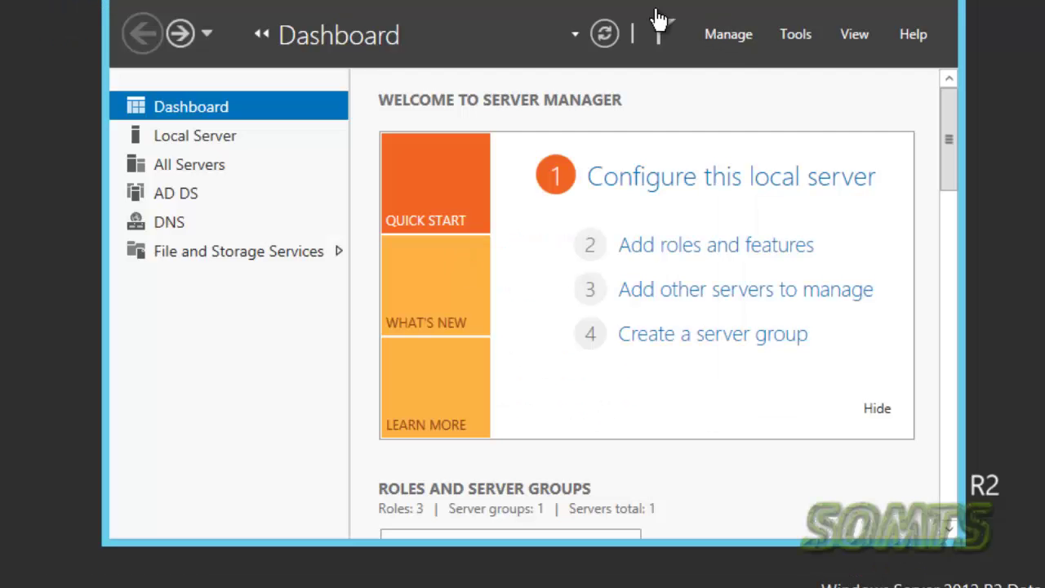
{"action": "left_click", "coordinate": [181, 135]}
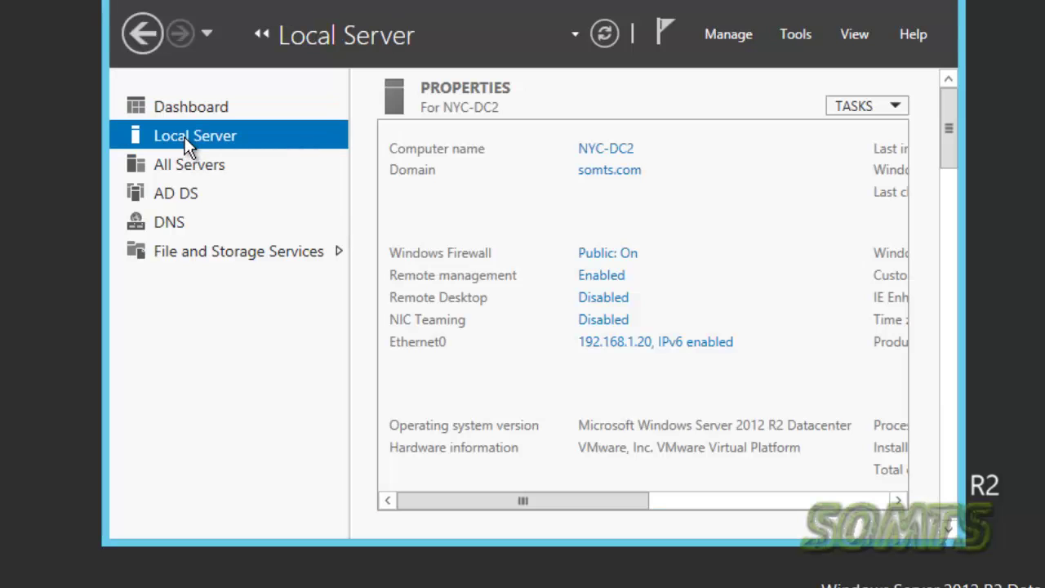